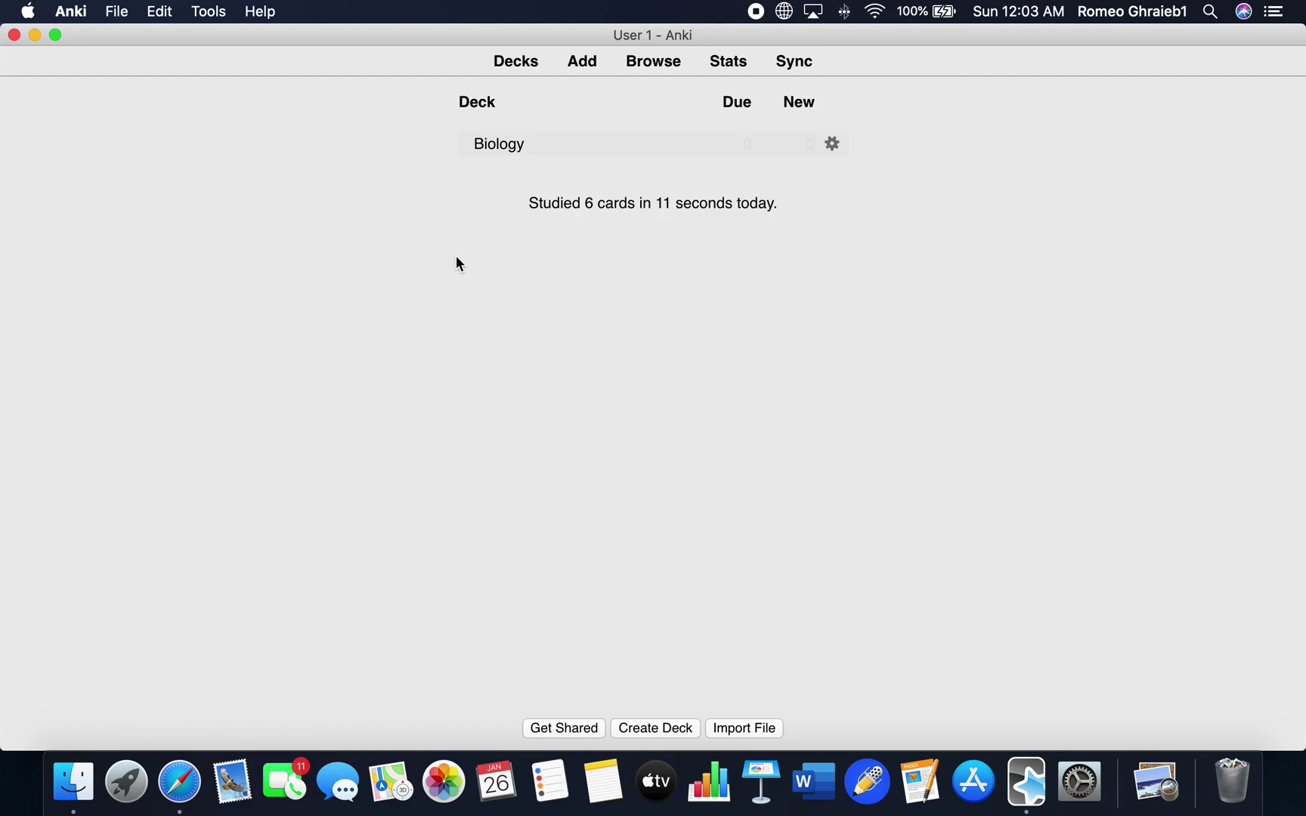
- Bring up AnkiWeb's 'Add-ons for Anki 2.1' catalogue in Safari via Tools > Add-ons > Get Add-ons
{"action": "left_click", "coordinate": [212, 12]}
{"action": "left_click", "coordinate": [245, 159]}
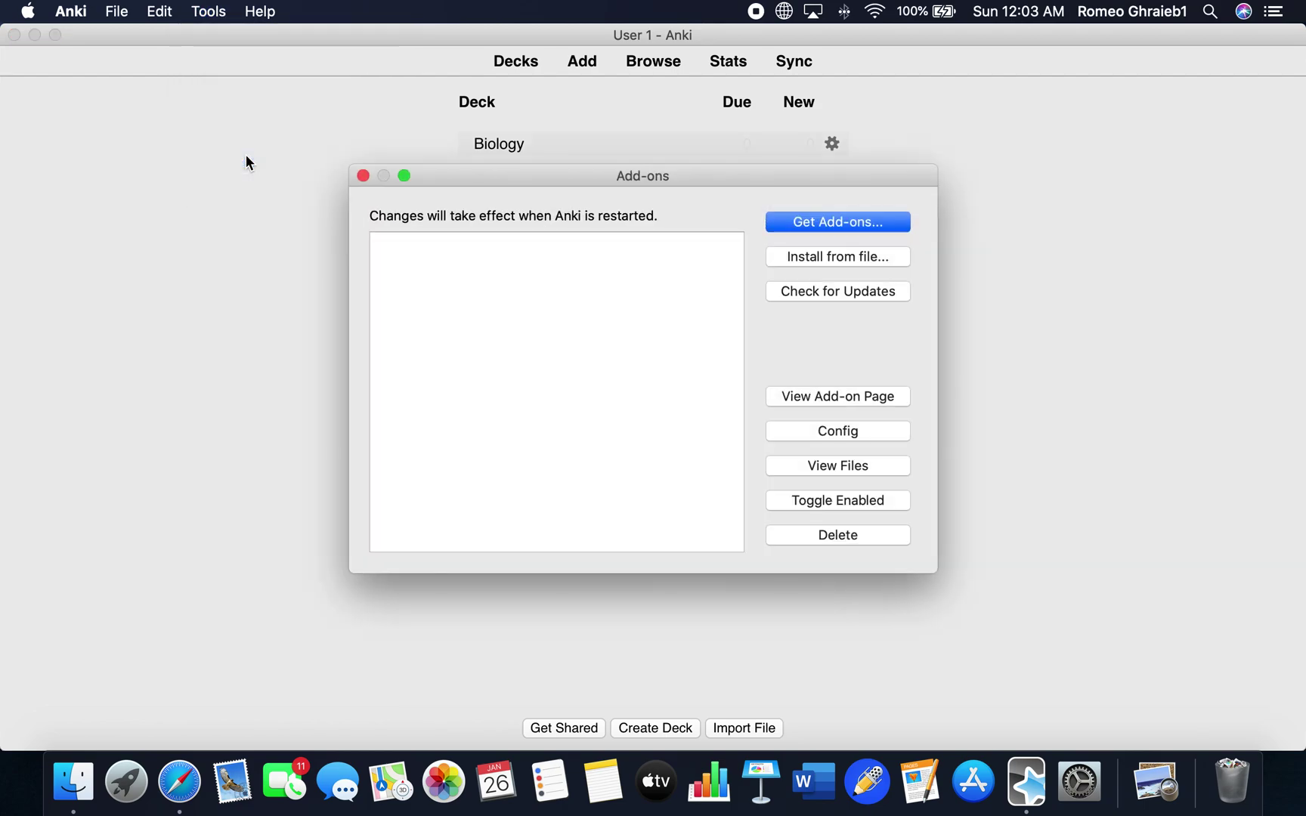
{"action": "left_click", "coordinate": [817, 226]}
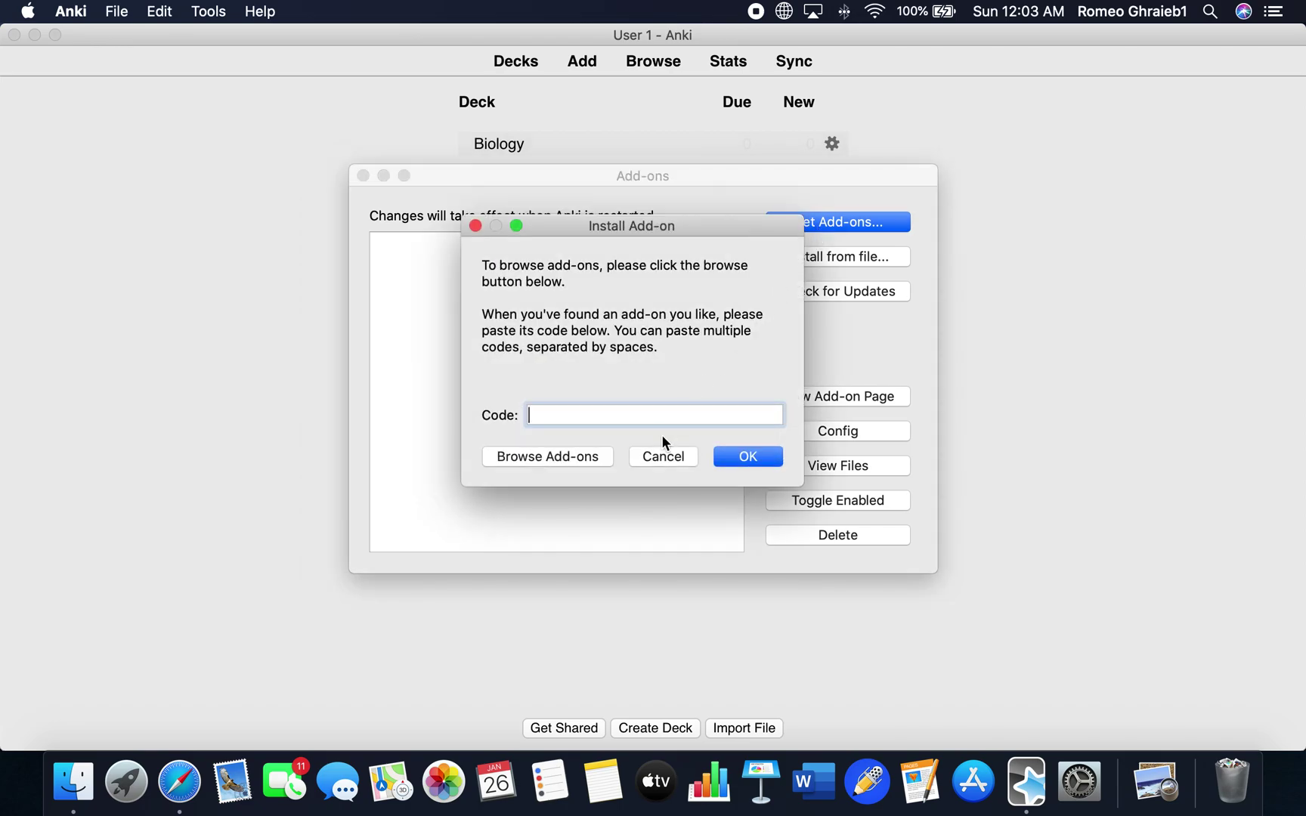
{"action": "left_click", "coordinate": [534, 455]}
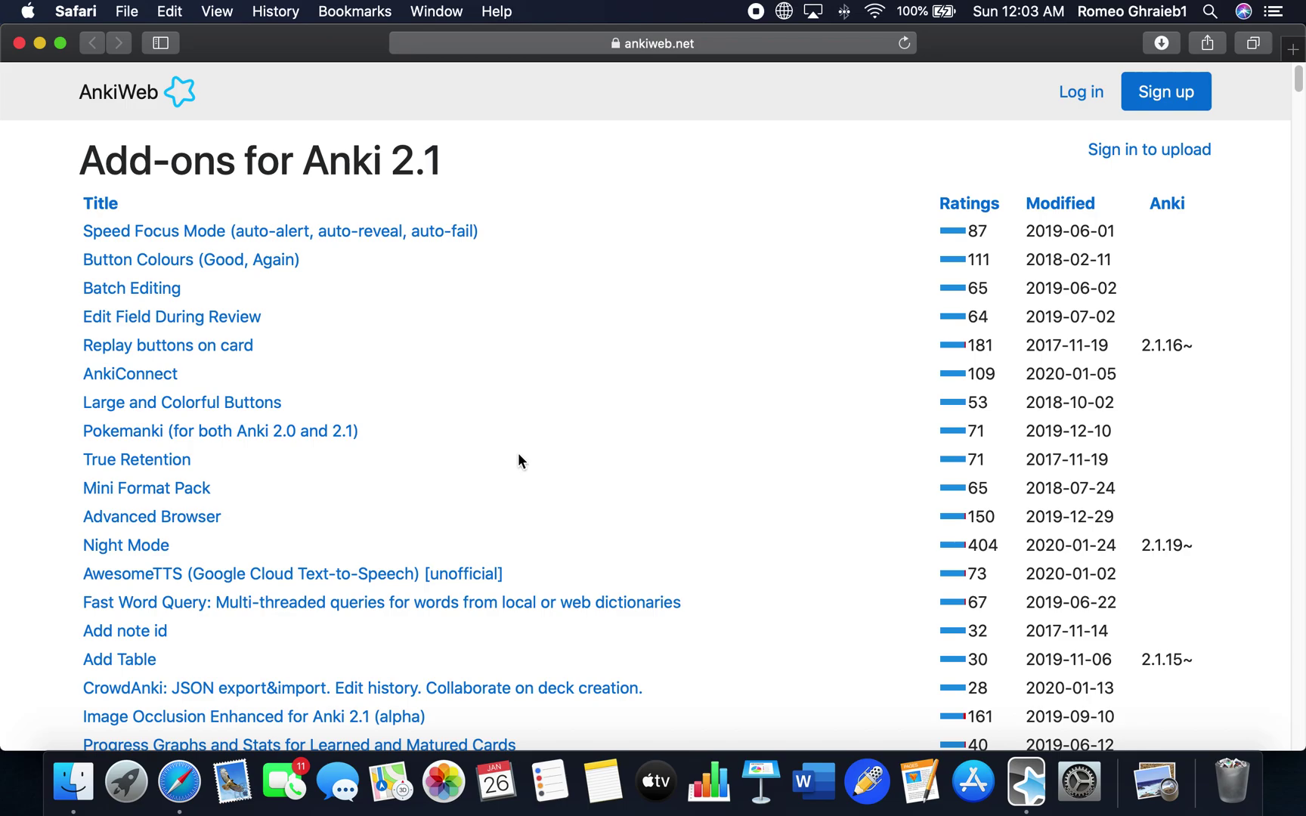
{"action": "left_click", "coordinate": [323, 725]}
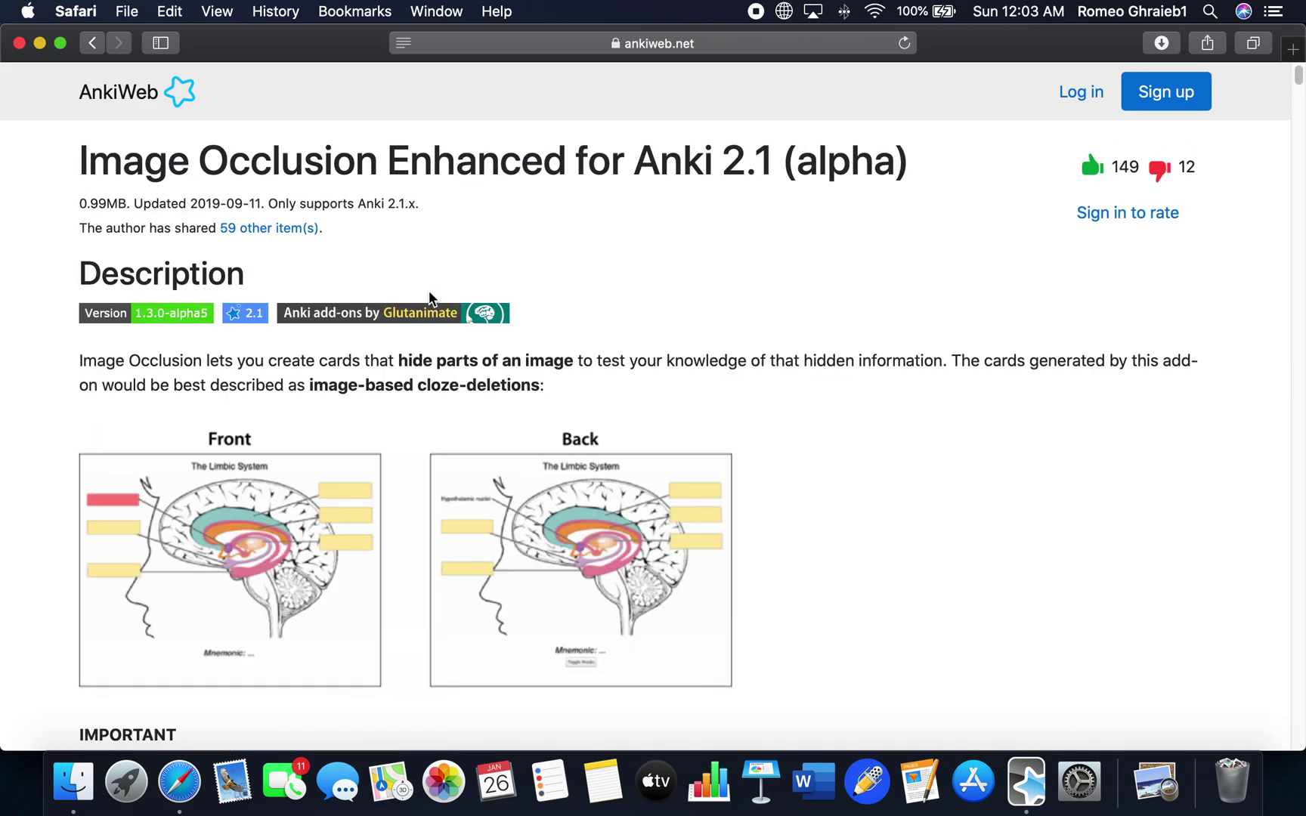
{"action": "scroll", "coordinate": [373, 366], "scroll_direction": "down", "scroll_amount": 2}
{"action": "scroll", "coordinate": [373, 366], "scroll_direction": "down", "scroll_amount": 20}
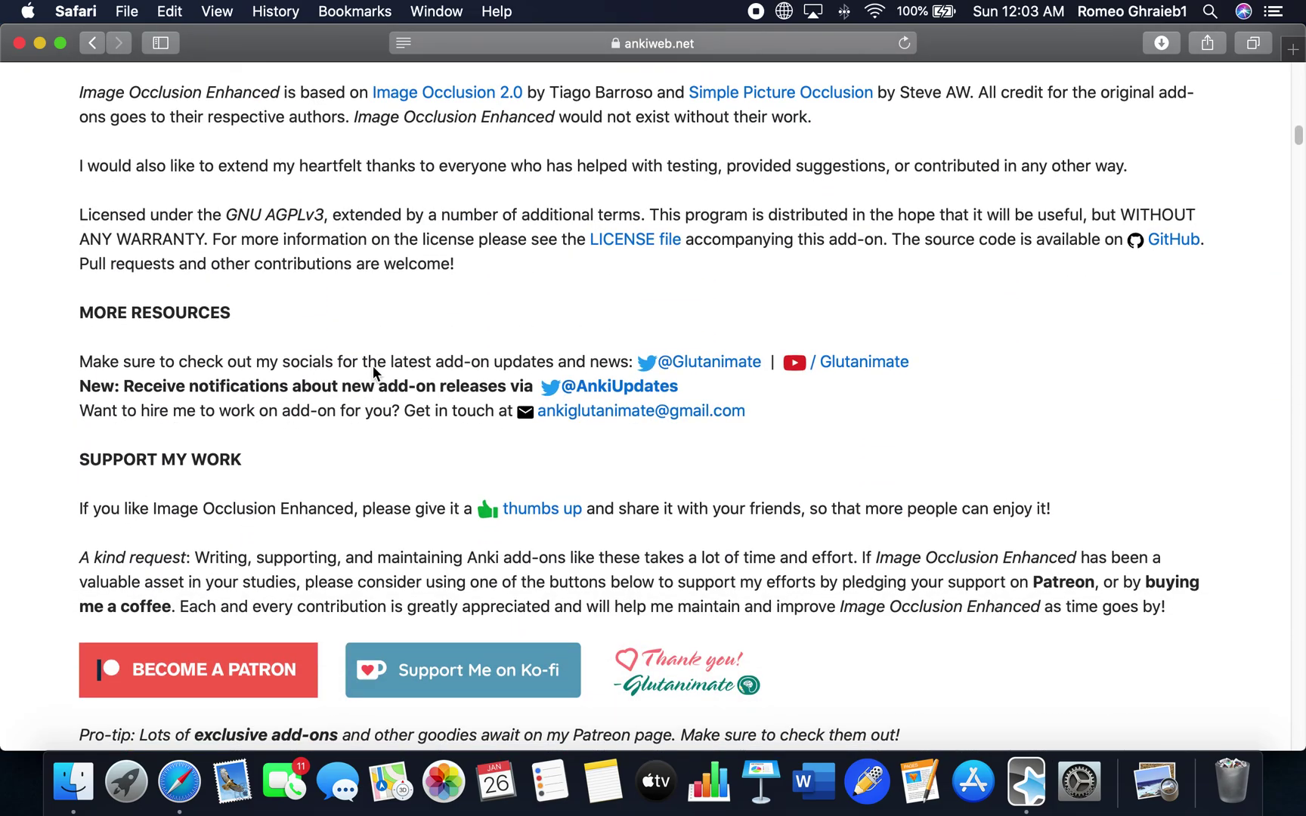
{"action": "scroll", "coordinate": [373, 367], "scroll_direction": "down", "scroll_amount": 5}
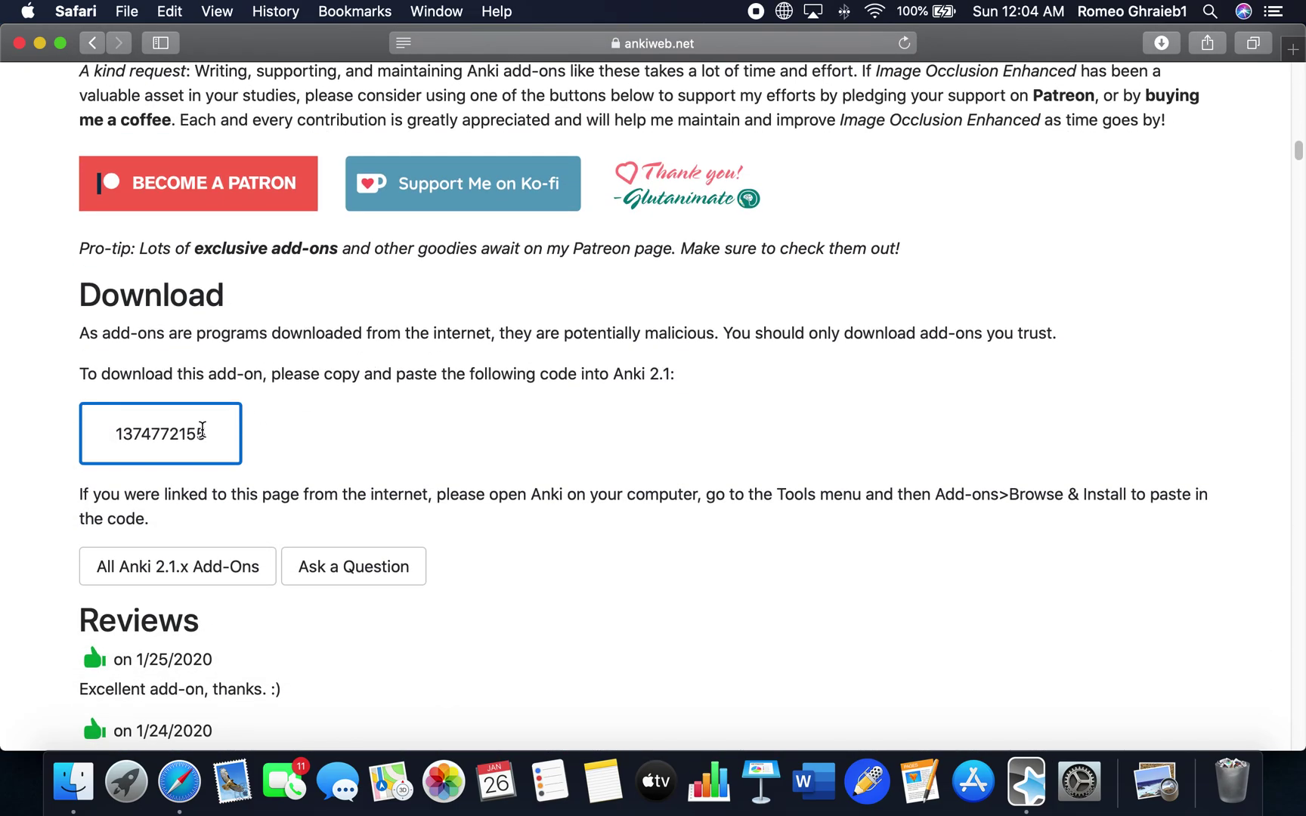
{"action": "left_click_drag", "start_coordinate": [207, 428], "coordinate": [97, 425]}
{"action": "key", "text": "cmd+c"}
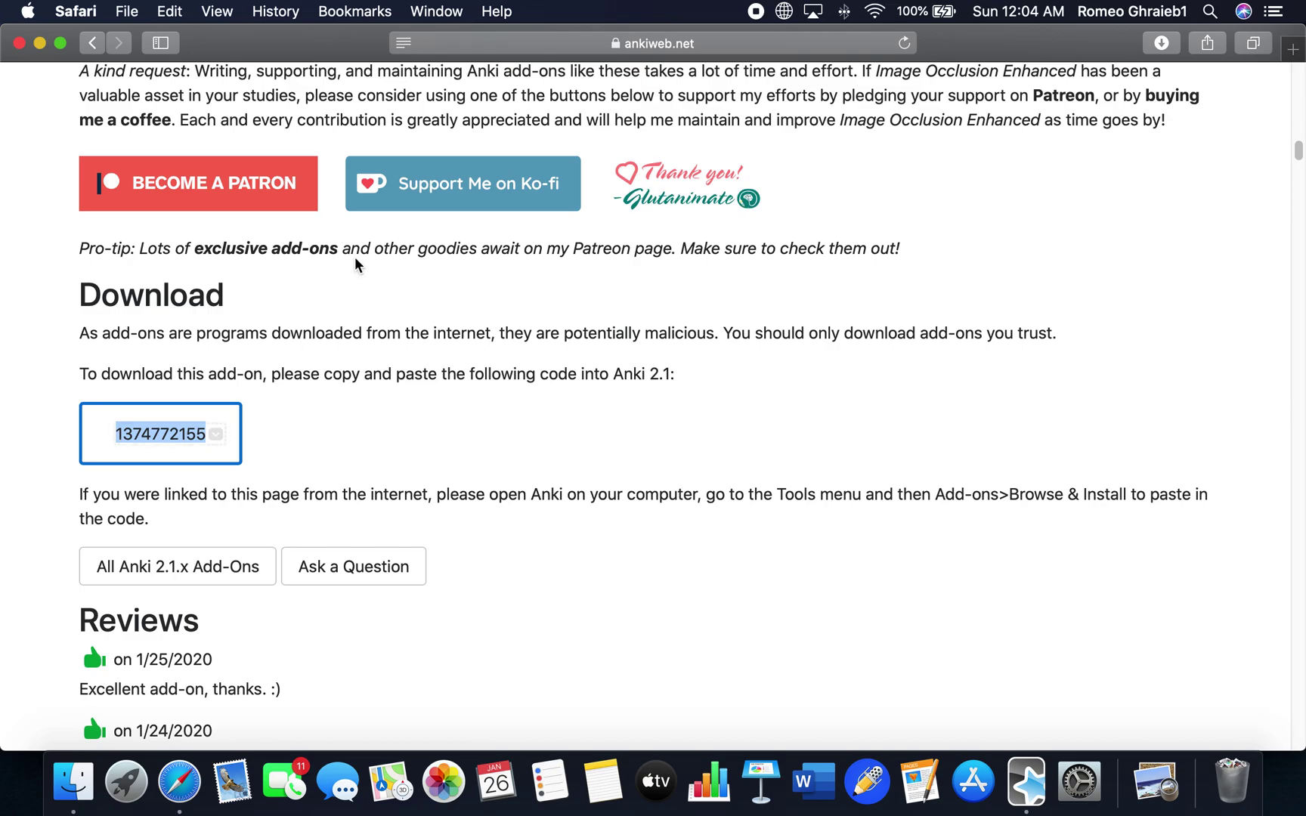
{"action": "key", "text": "ctrl+Up"}
{"action": "left_click", "coordinate": [337, 320]}
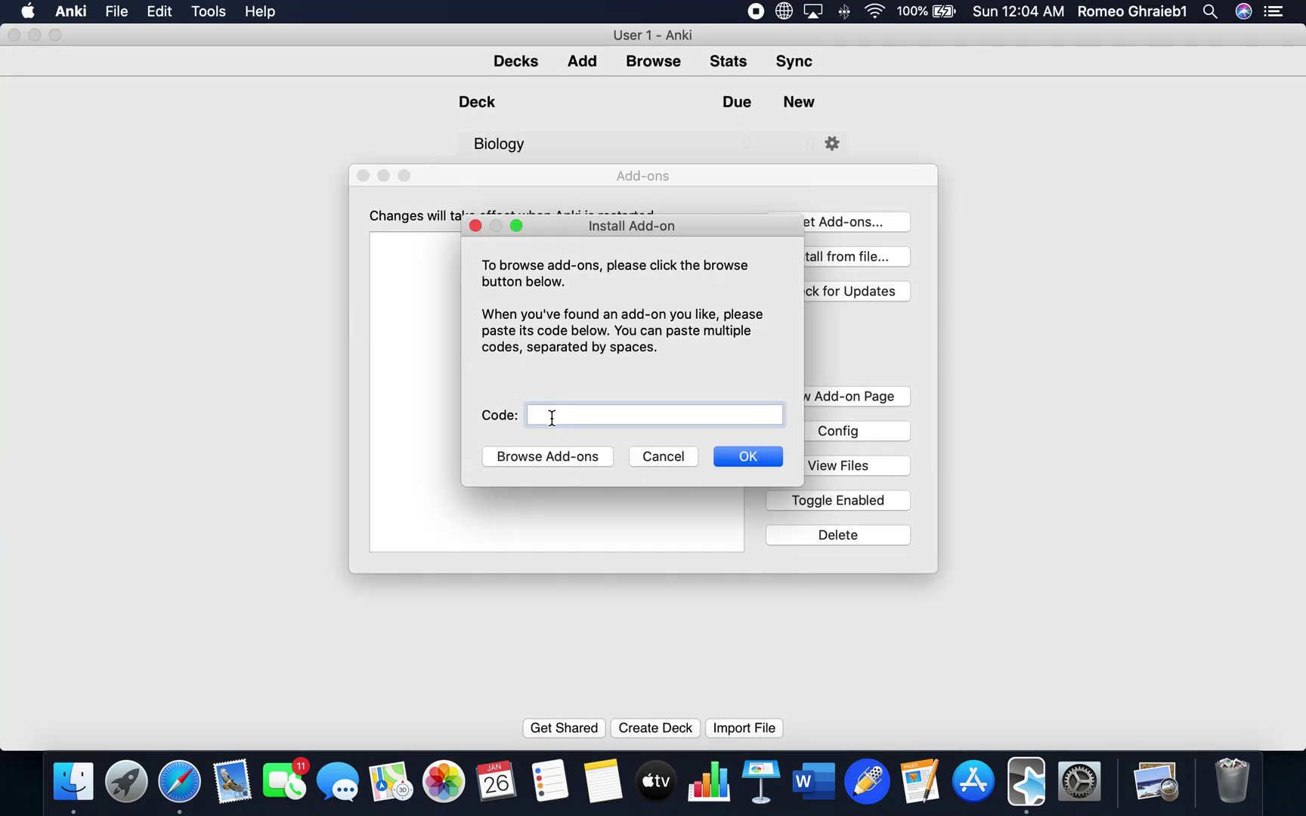
{"action": "key", "text": "super+v"}
{"action": "left_click", "coordinate": [734, 454]}
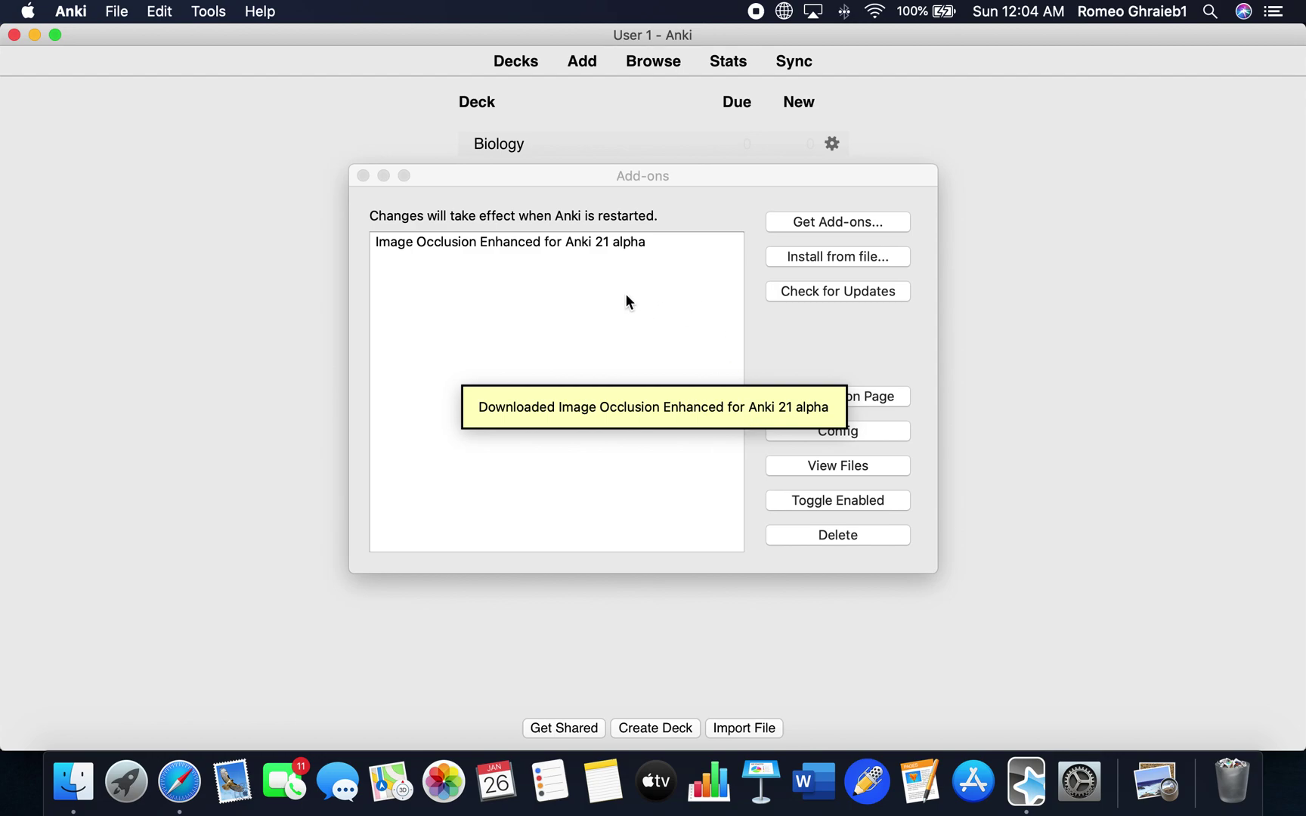
{"action": "left_click", "coordinate": [363, 175]}
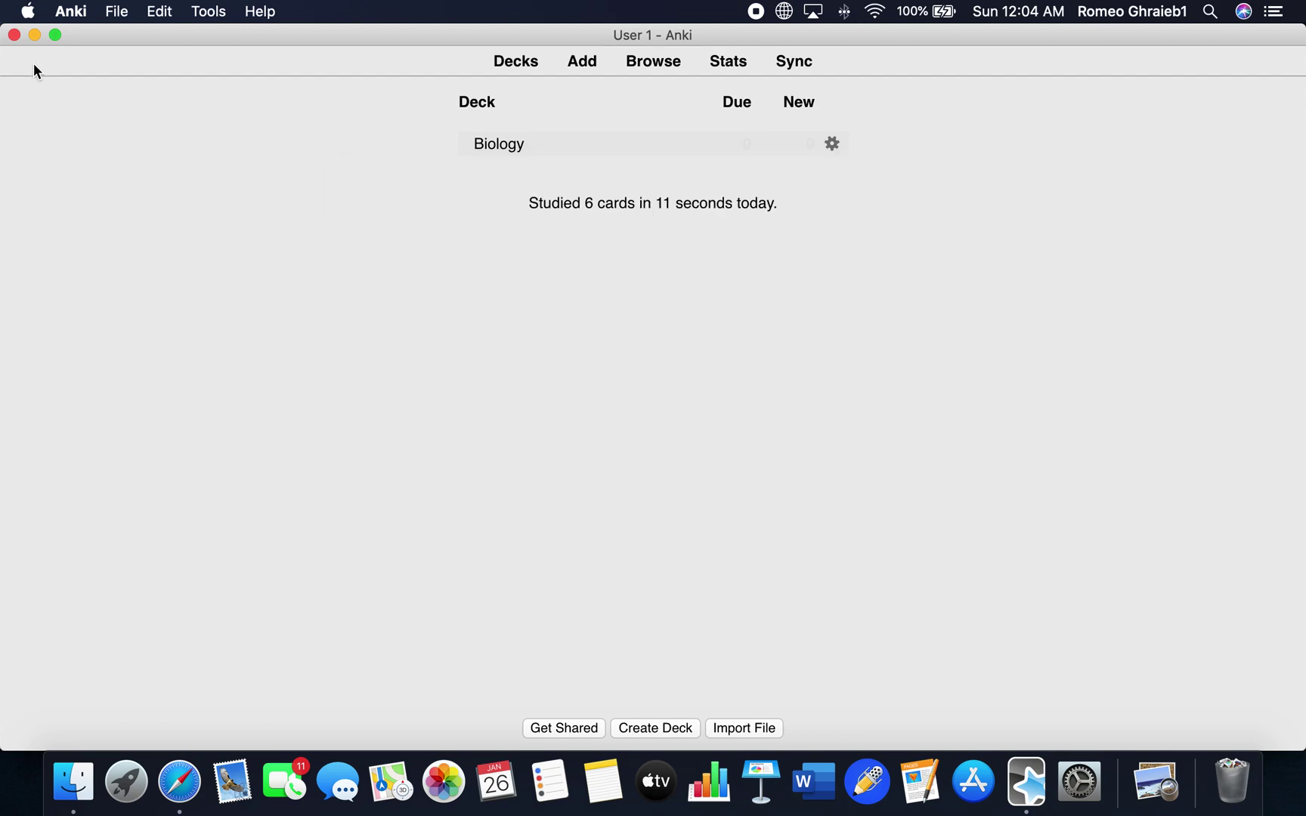
- Restart Anki so the add-on loads, then go to the Biology deck
{"action": "left_click", "coordinate": [14, 34]}
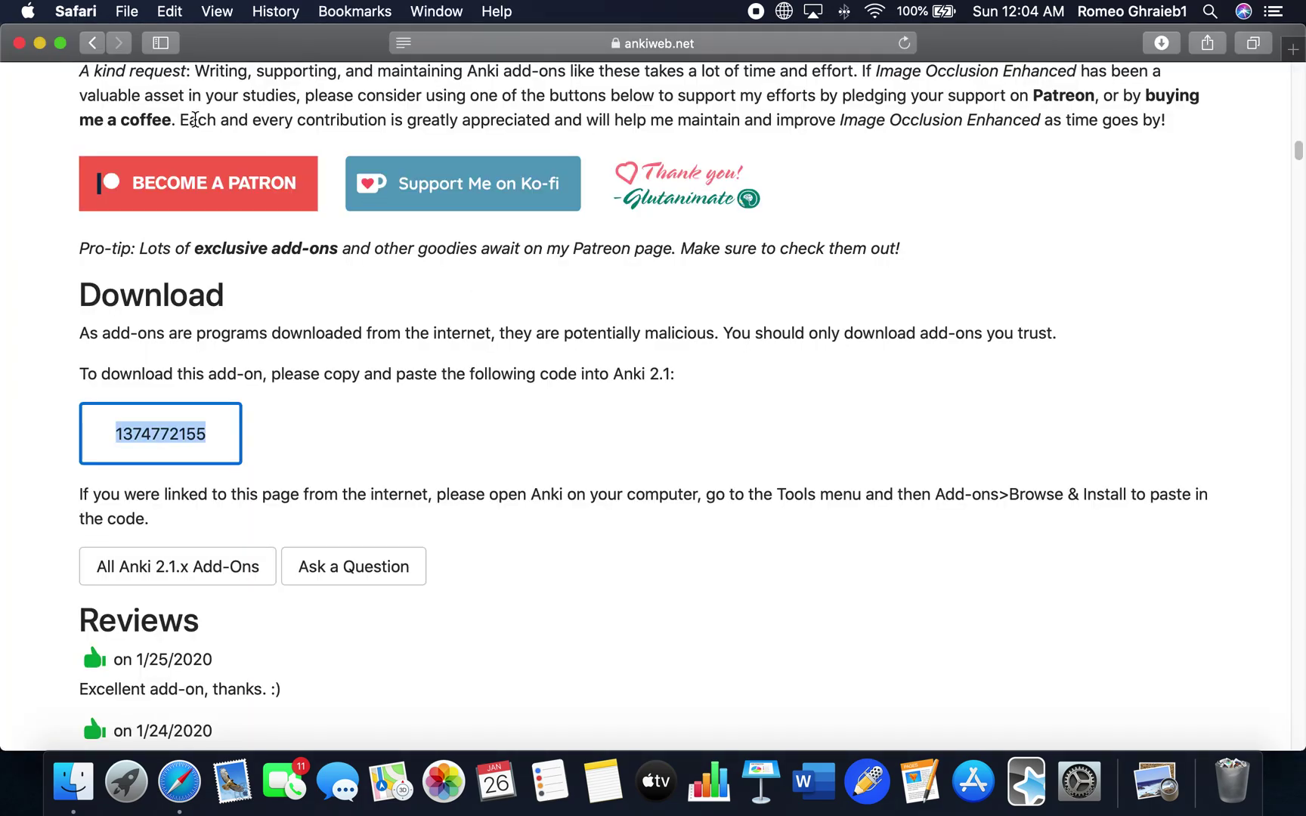
{"action": "left_click", "coordinate": [1026, 781]}
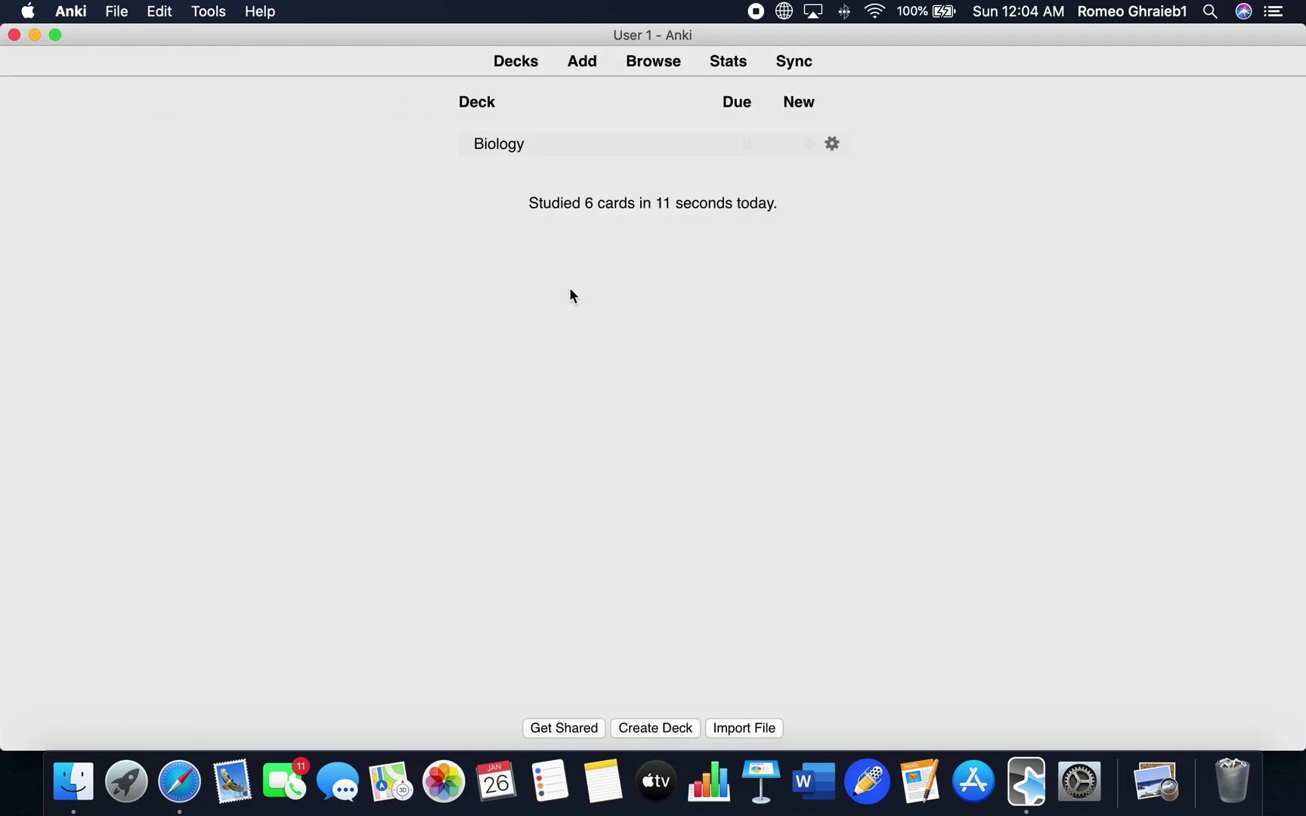
{"action": "left_click", "coordinate": [499, 145]}
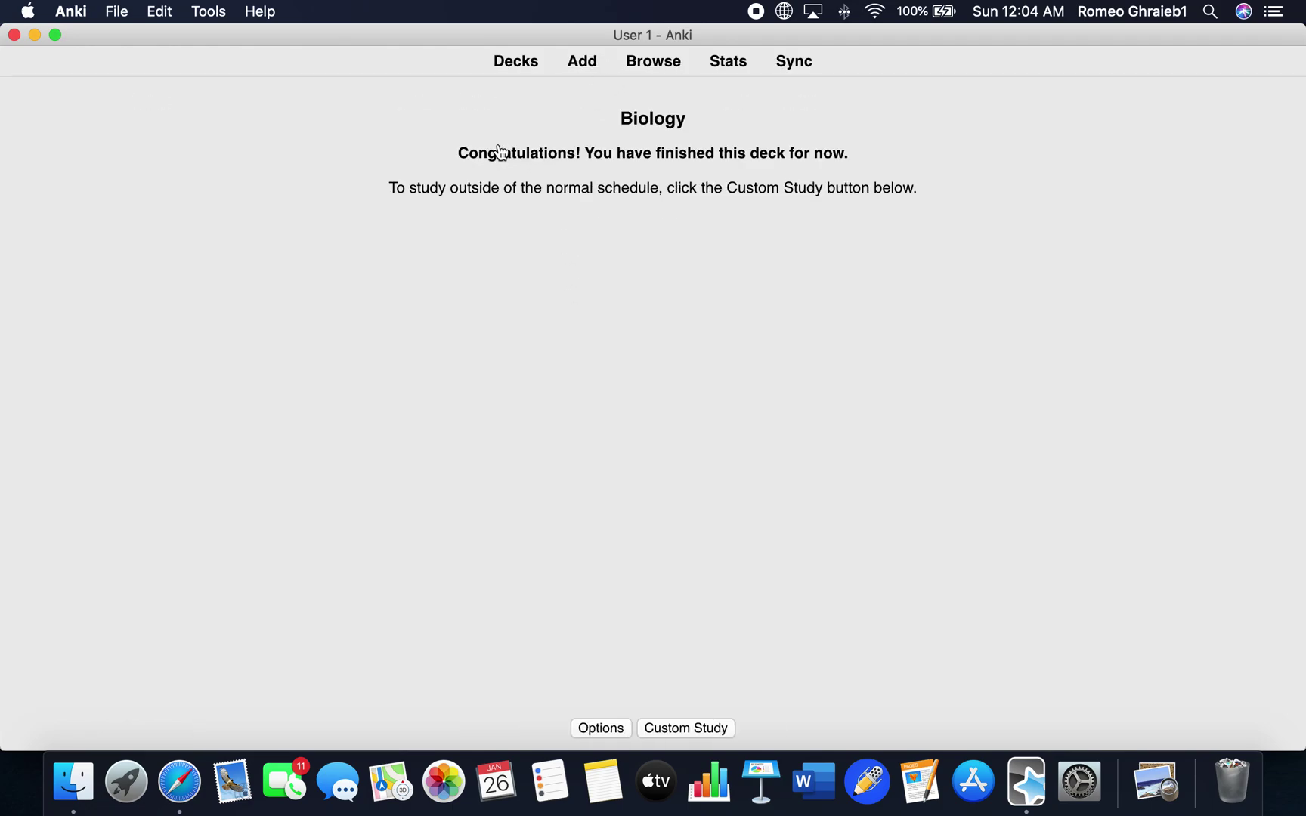
- Set the Add window's note type to Image Occlusion Enhanced for the Biology deck and bring up the image picker
{"action": "left_click", "coordinate": [573, 64]}
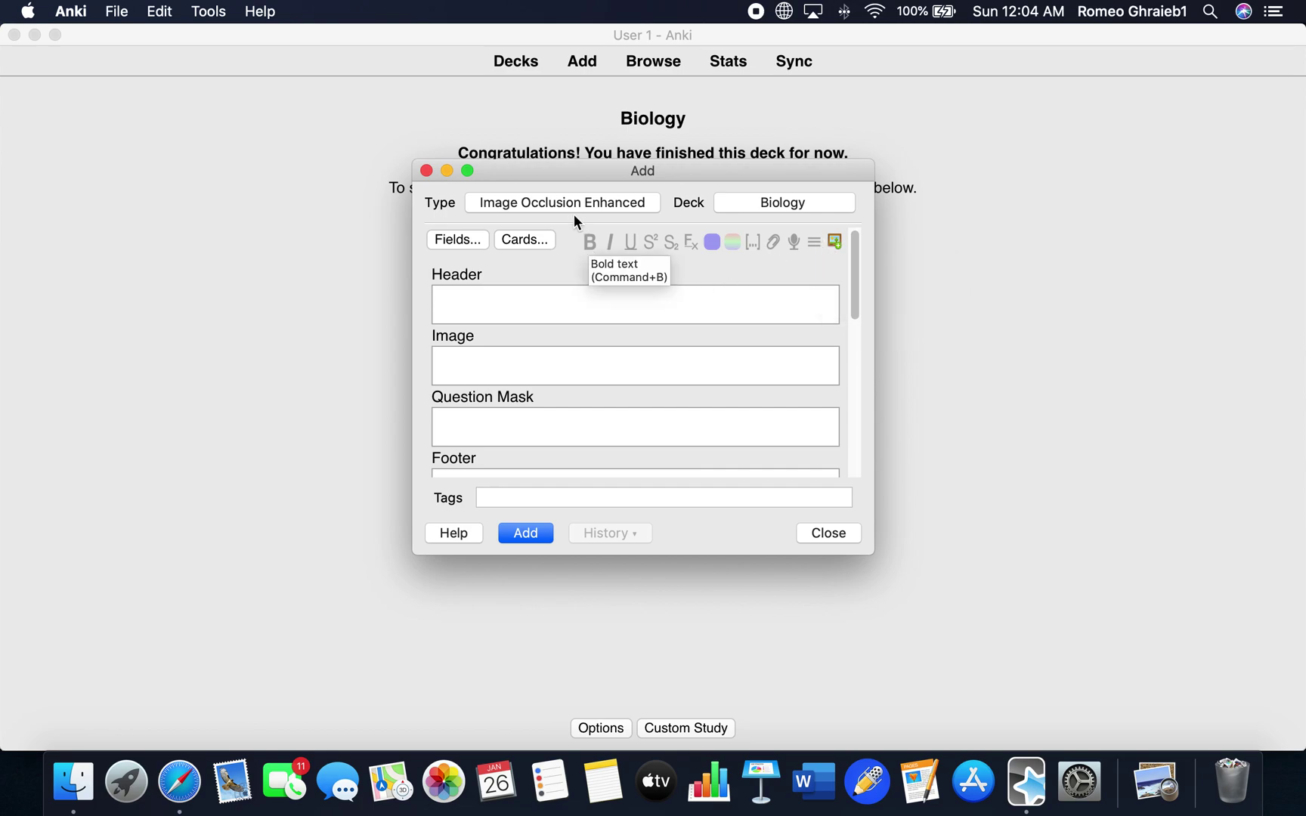
{"action": "left_click", "coordinate": [538, 201]}
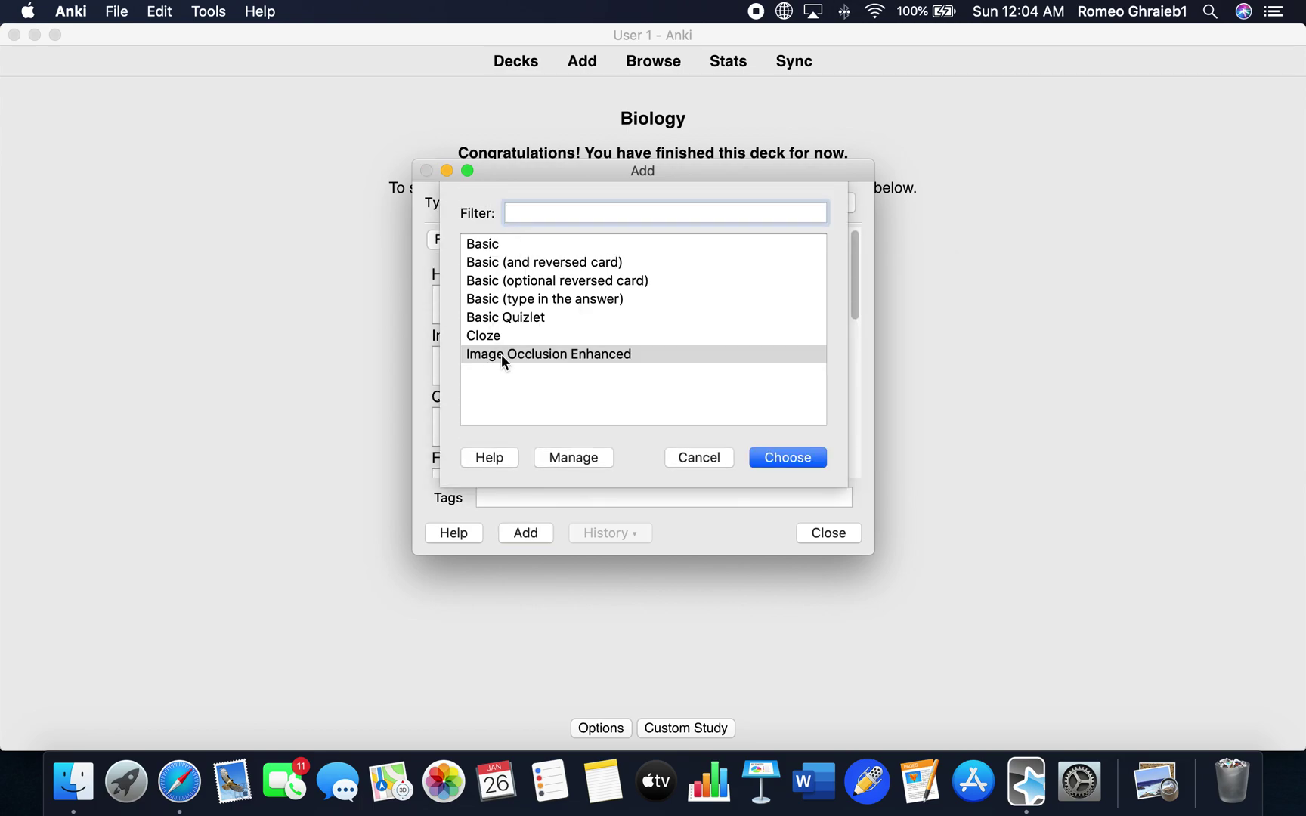
{"action": "left_click", "coordinate": [493, 245]}
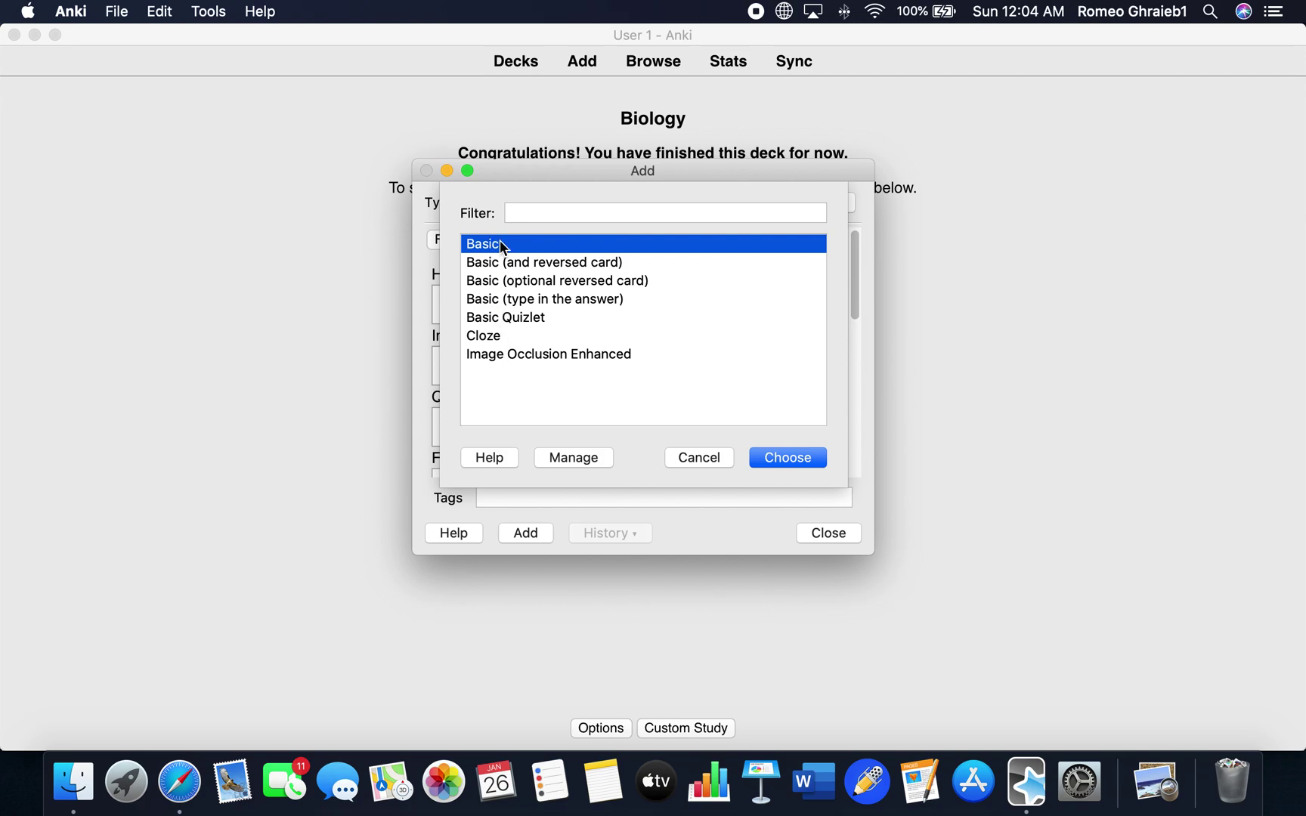
{"action": "left_click", "coordinate": [508, 353]}
{"action": "left_click", "coordinate": [737, 458]}
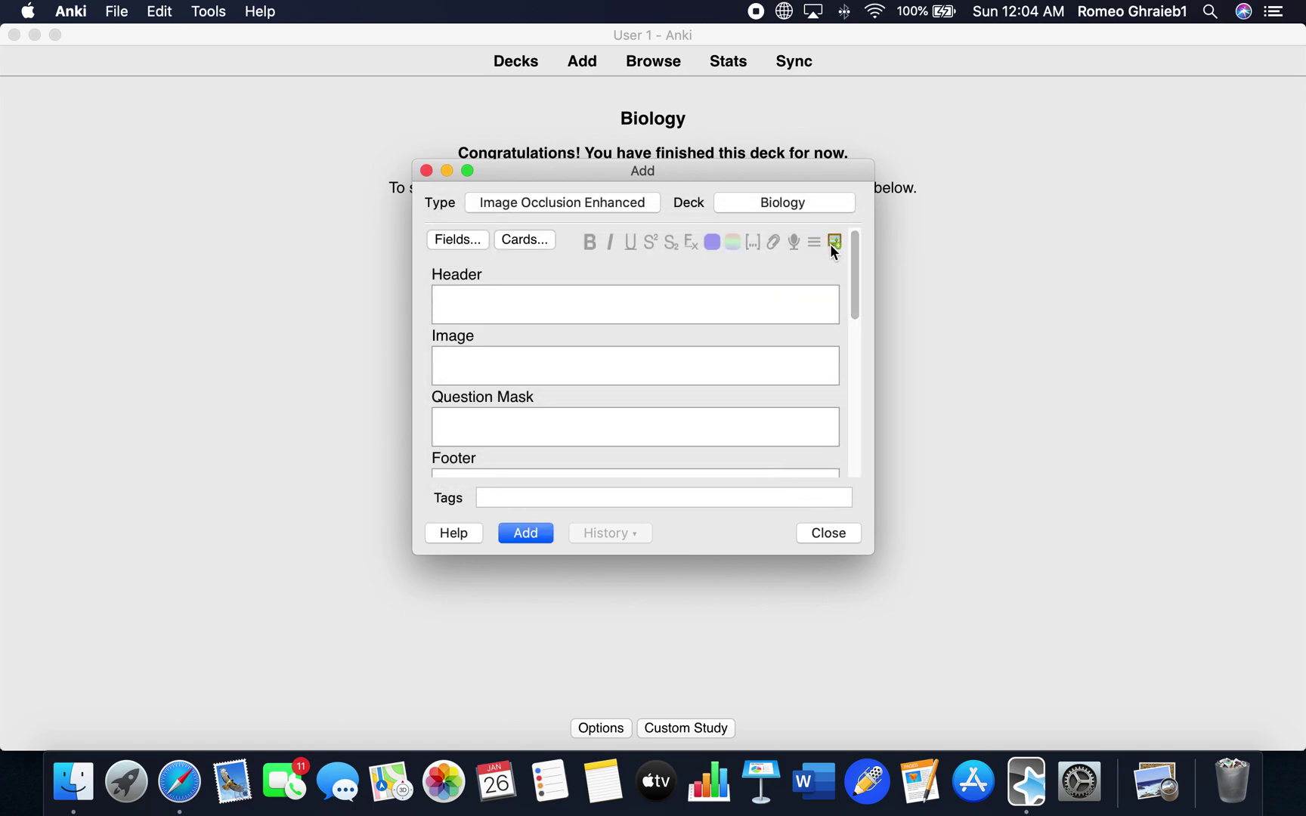
{"action": "left_click_drag", "start_coordinate": [832, 249], "coordinate": [729, 248]}
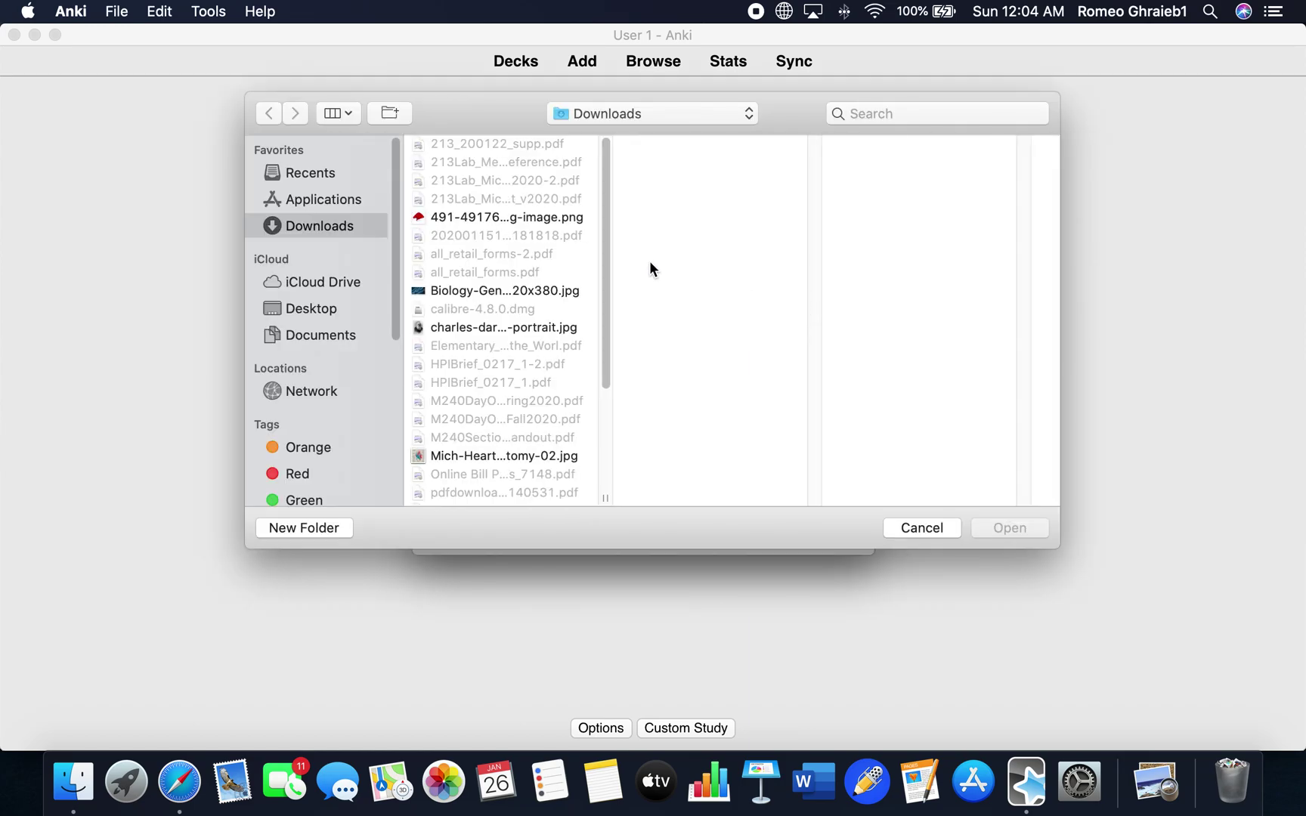
- Load Mich-HeartAnatomy-02.jpg from Downloads into the mask editor and make it full screen
{"action": "left_click", "coordinate": [481, 454]}
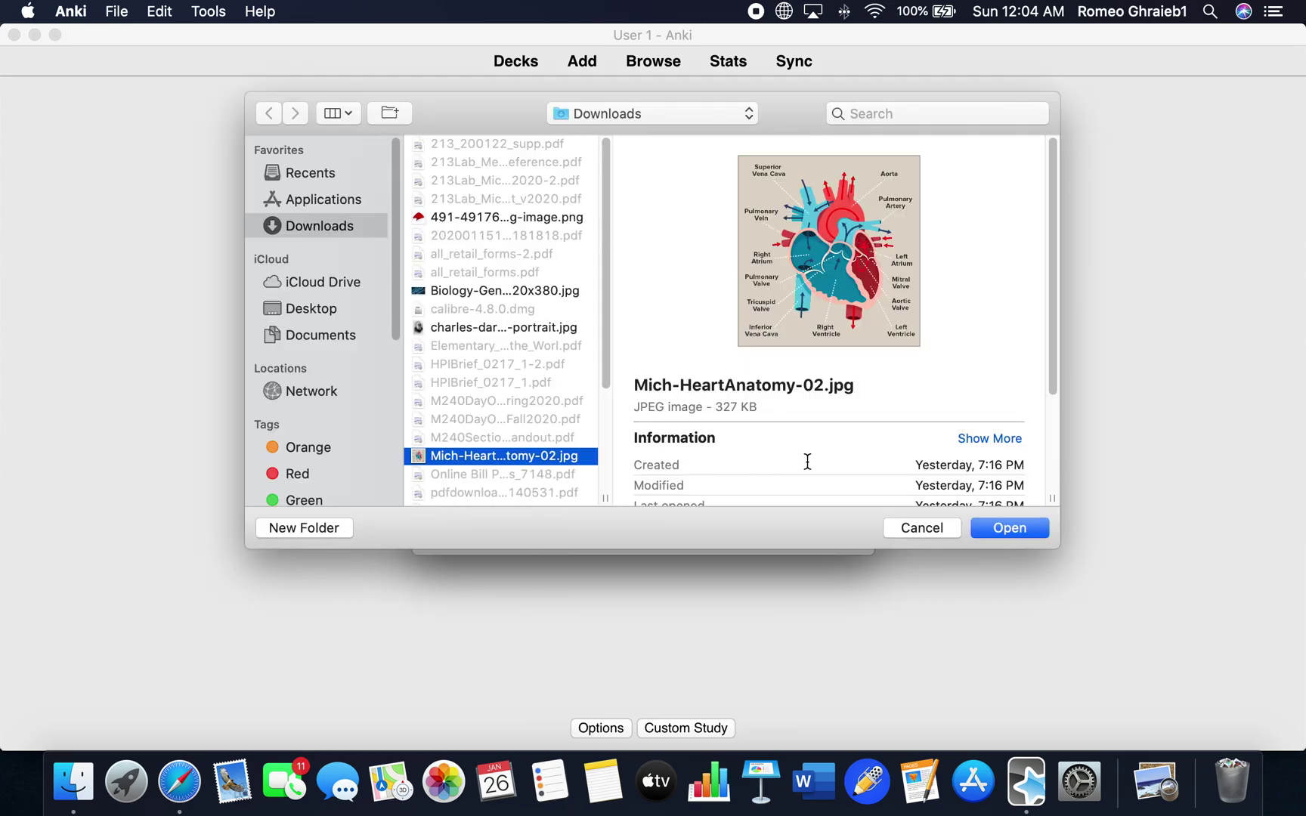
{"action": "left_click", "coordinate": [986, 529]}
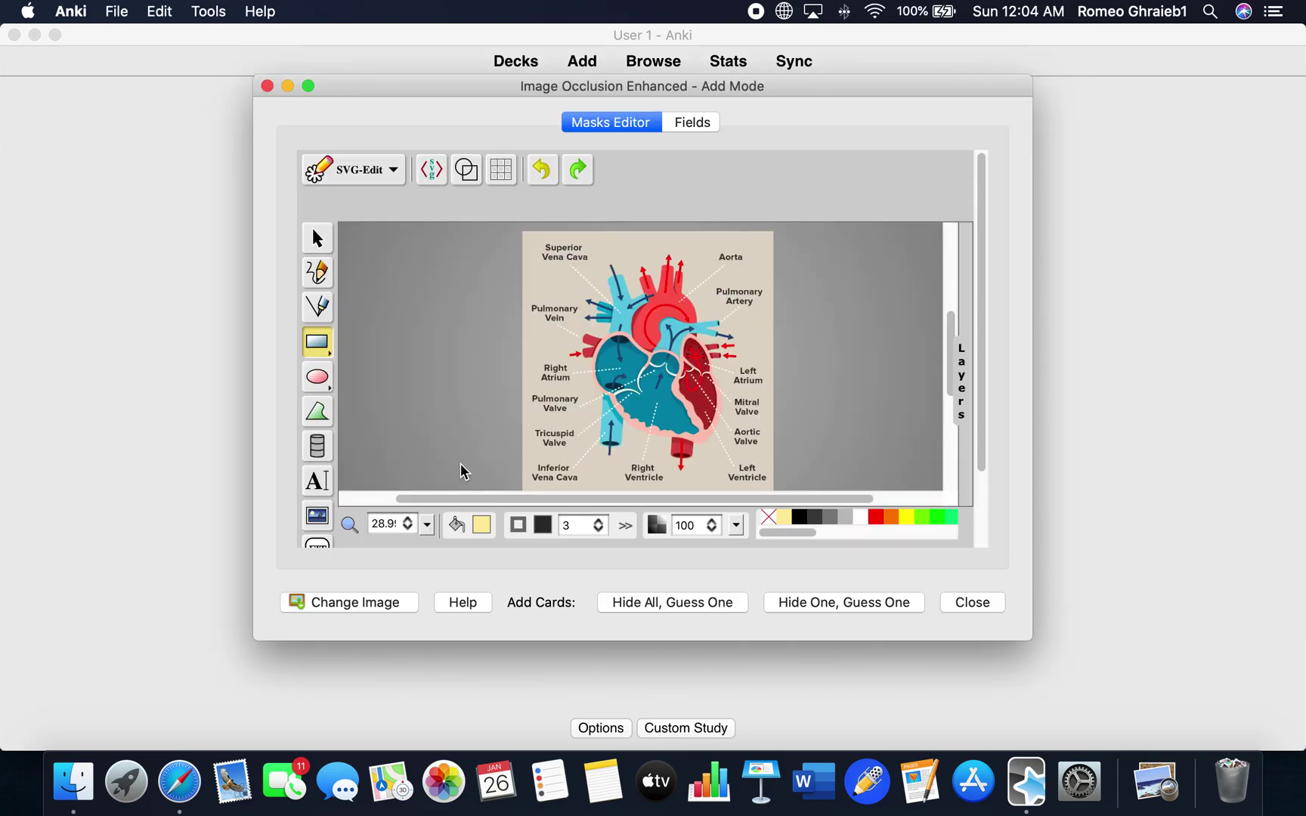
{"action": "left_click", "coordinate": [307, 87]}
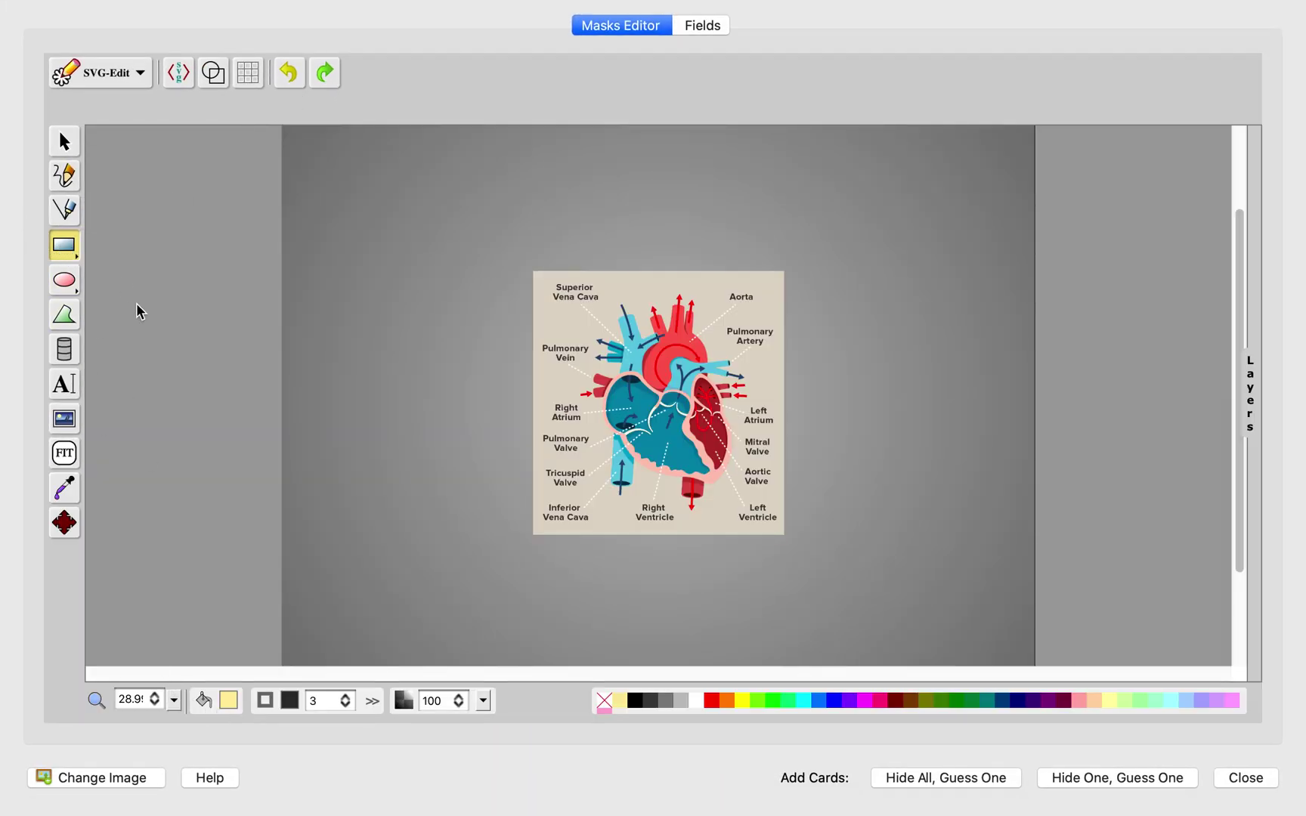
{"action": "left_click", "coordinate": [205, 703]}
- Set the mask fill to white and mask the Superior Vena Cava, Pulmonary Vein and Right Atrium labels
{"action": "left_click_drag", "start_coordinate": [186, 499], "coordinate": [85, 310]}
{"action": "left_click", "coordinate": [579, 373]}
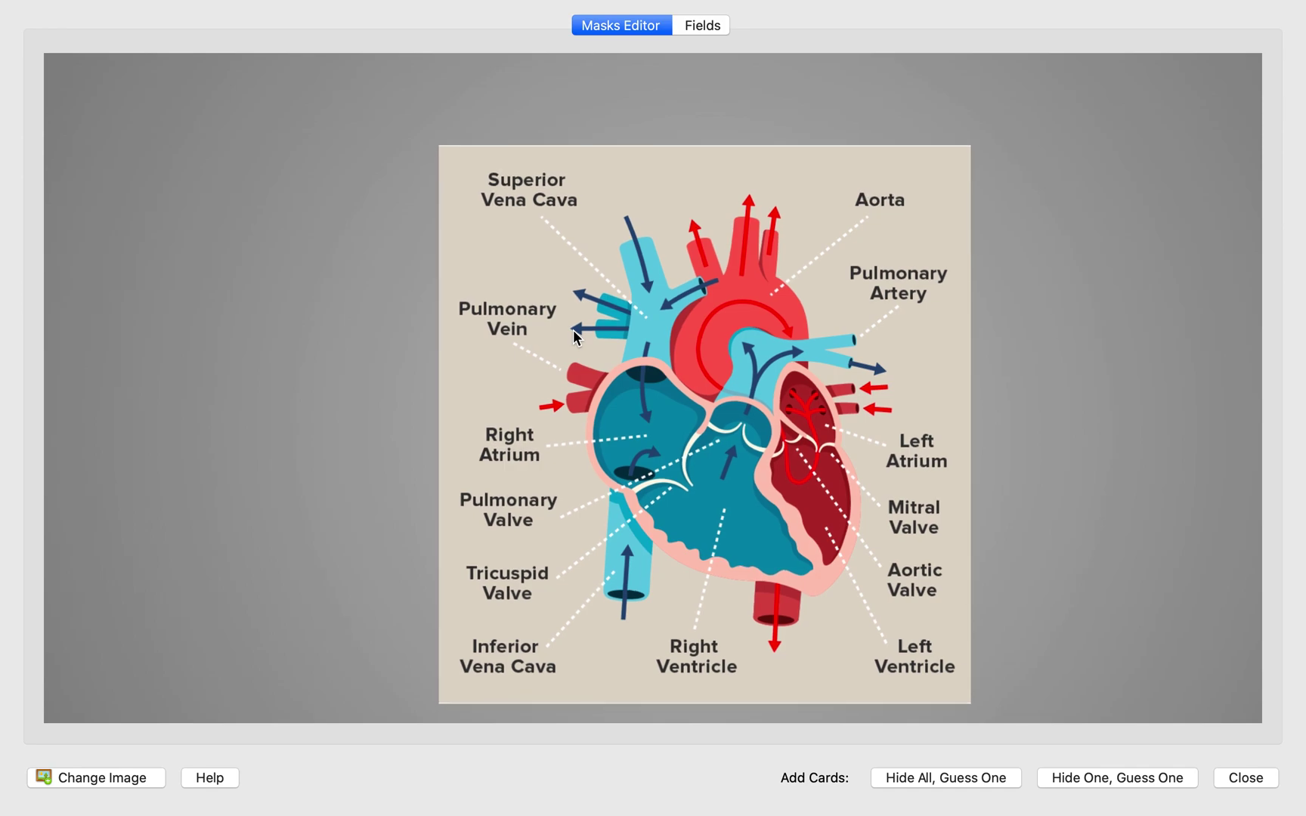
{"action": "left_click_drag", "start_coordinate": [469, 162], "coordinate": [591, 212]}
{"action": "left_click_drag", "start_coordinate": [446, 288], "coordinate": [565, 340]}
{"action": "left_click_drag", "start_coordinate": [466, 409], "coordinate": [447, 487]}
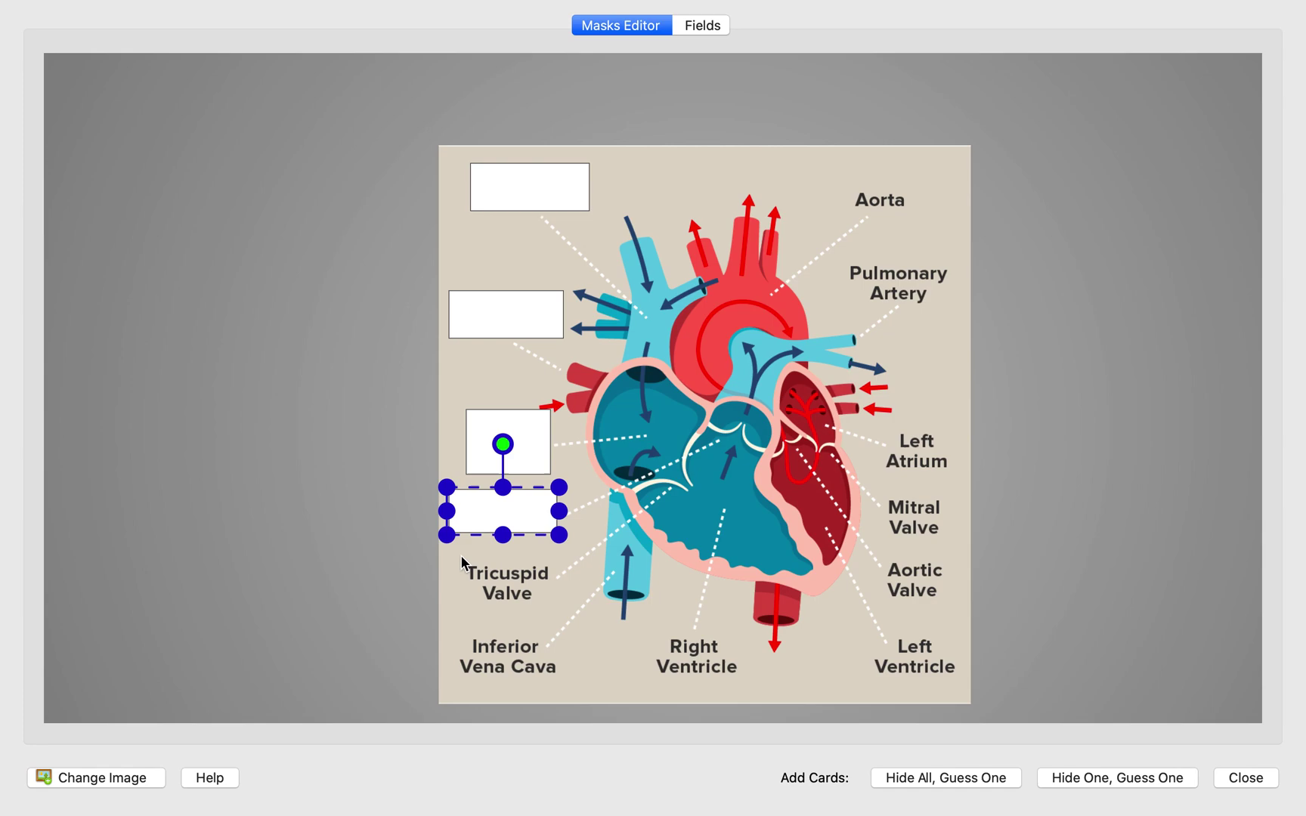
- Mask the Tricuspid Valve, Inferior Vena Cava, Right Ventricle and Left Ventricle labels
{"action": "left_click_drag", "start_coordinate": [543, 605], "coordinate": [561, 609]}
{"action": "left_click_drag", "start_coordinate": [453, 631], "coordinate": [569, 683]}
{"action": "left_click_drag", "start_coordinate": [645, 625], "coordinate": [740, 675]}
{"action": "left_click_drag", "start_coordinate": [876, 628], "coordinate": [962, 684]}
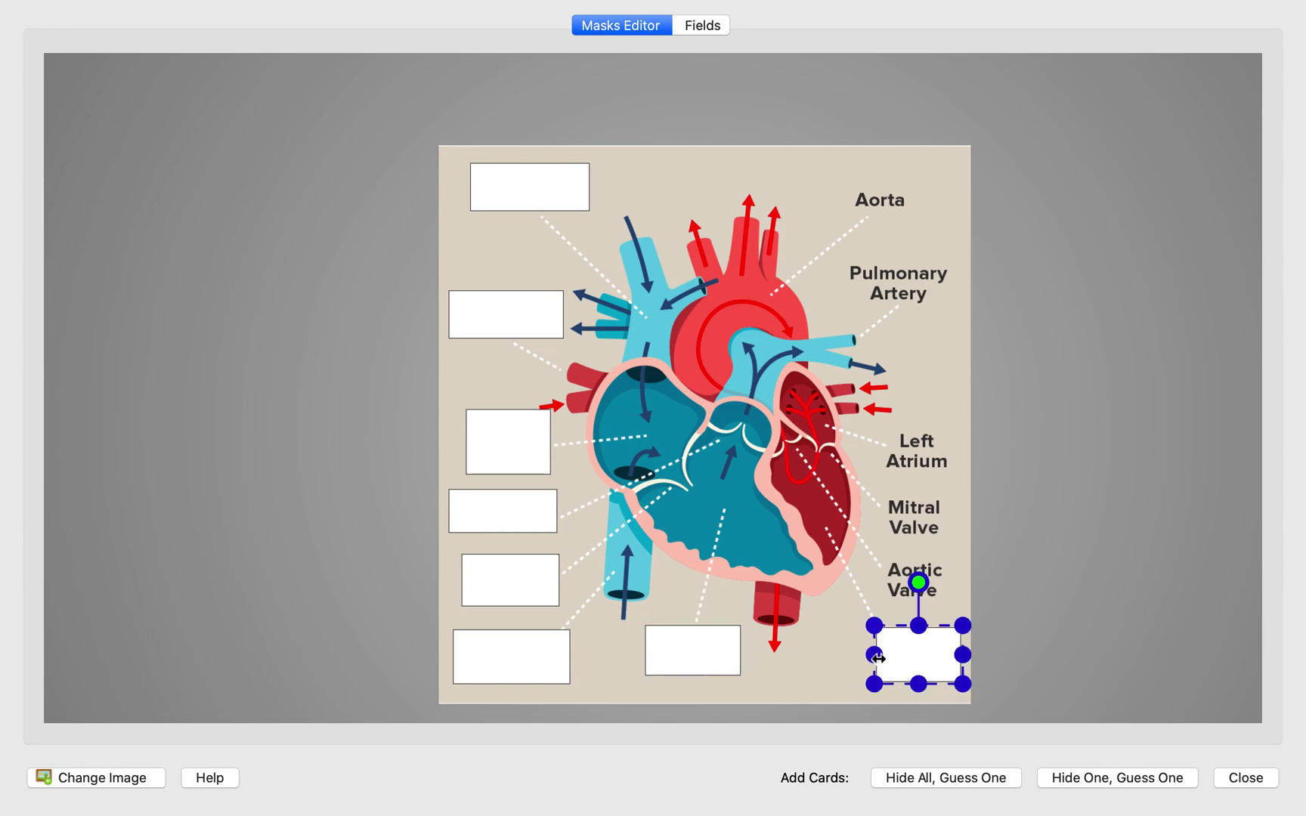
{"action": "left_click_drag", "start_coordinate": [874, 654], "coordinate": [861, 654]}
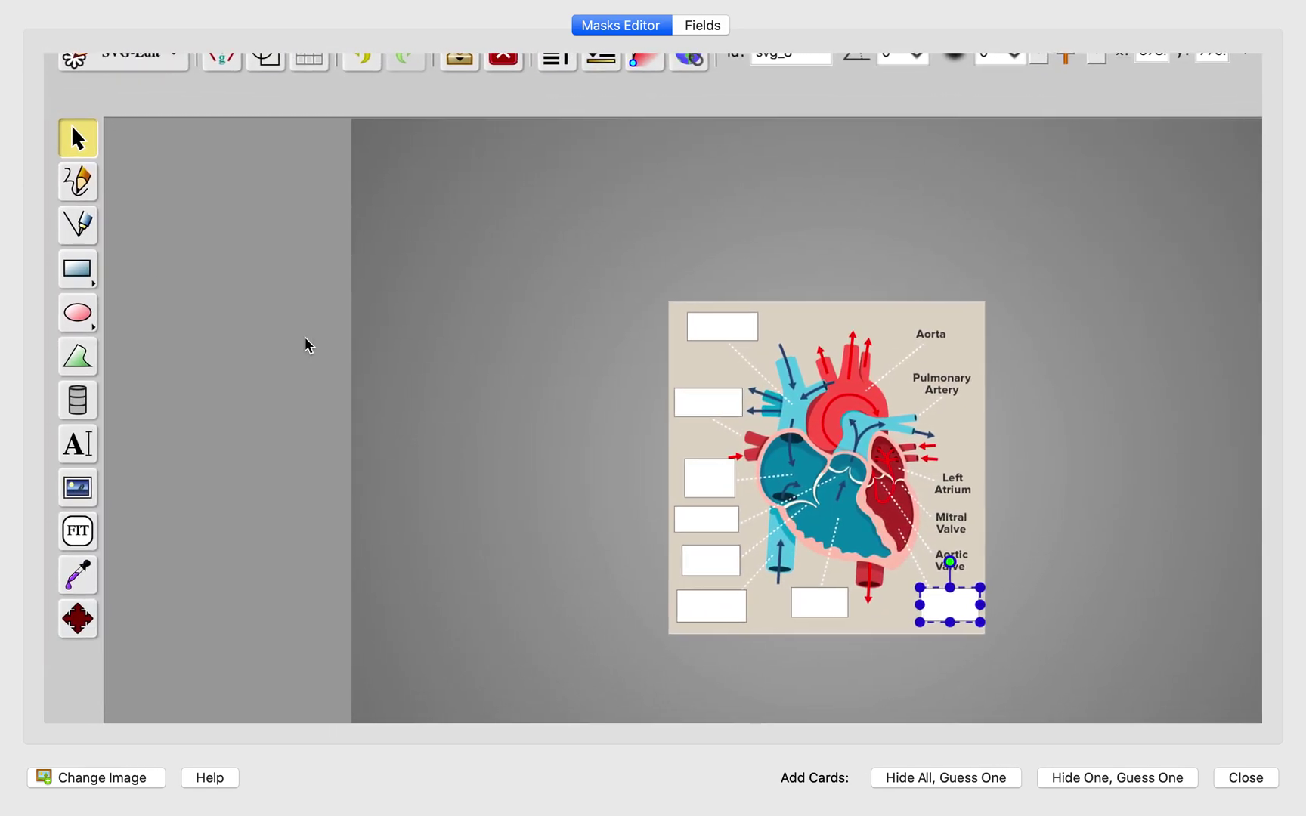
- Mask Left Atrium, Pulmonary Artery and Aorta with rectangles, then generate Hide All, Guess One cards
{"action": "left_click", "coordinate": [73, 269]}
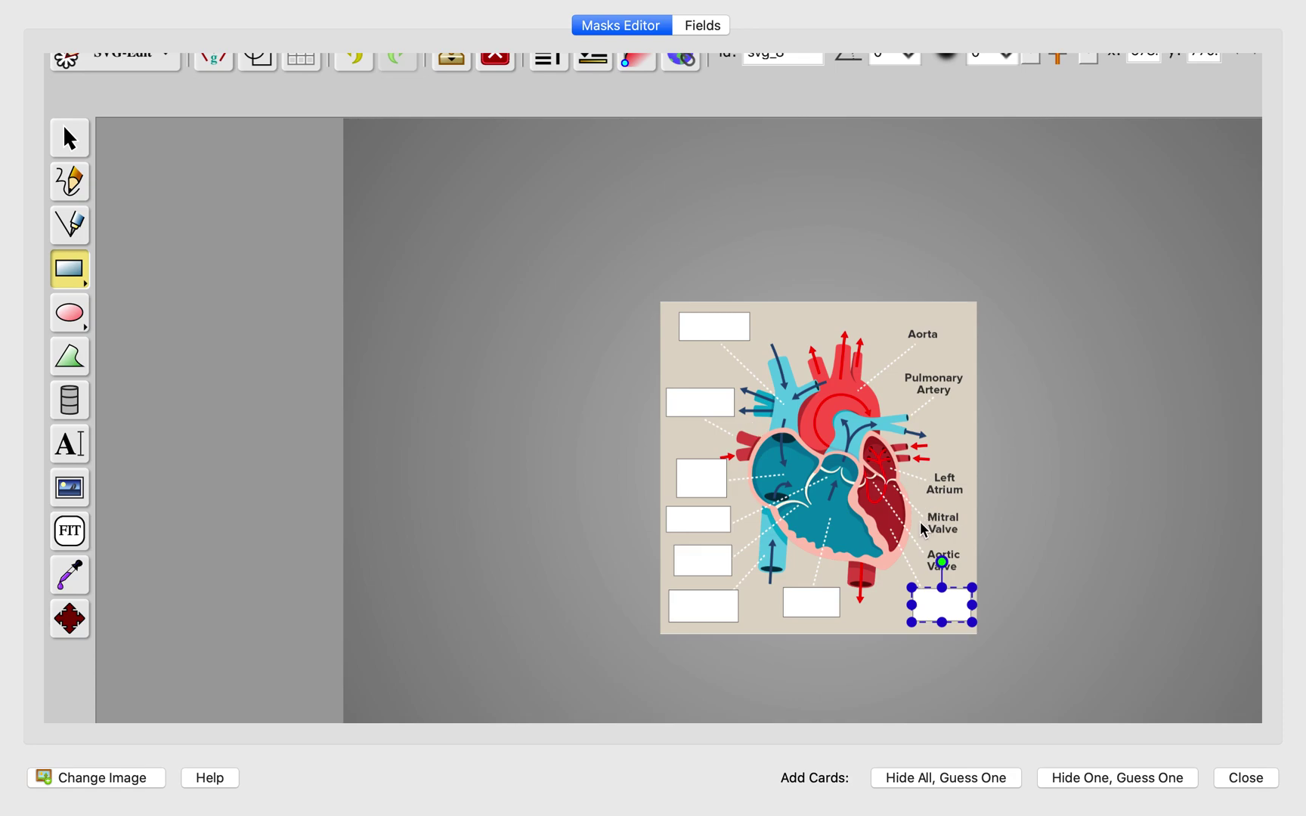
{"action": "mouse_move", "coordinate": [923, 471]}
{"action": "left_mouse_down"}
{"action": "mouse_move", "coordinate": [974, 506]}
{"action": "mouse_move", "coordinate": [965, 497]}
{"action": "mouse_move", "coordinate": [940, 523]}
{"action": "mouse_move", "coordinate": [970, 537]}
{"action": "mouse_move", "coordinate": [965, 575]}
{"action": "left_mouse_up"}
{"action": "left_click_drag", "start_coordinate": [899, 367], "coordinate": [971, 400]}
{"action": "mouse_move", "coordinate": [897, 321]}
{"action": "left_mouse_down"}
{"action": "mouse_move", "coordinate": [959, 368]}
{"action": "mouse_move", "coordinate": [950, 347]}
{"action": "left_mouse_up"}
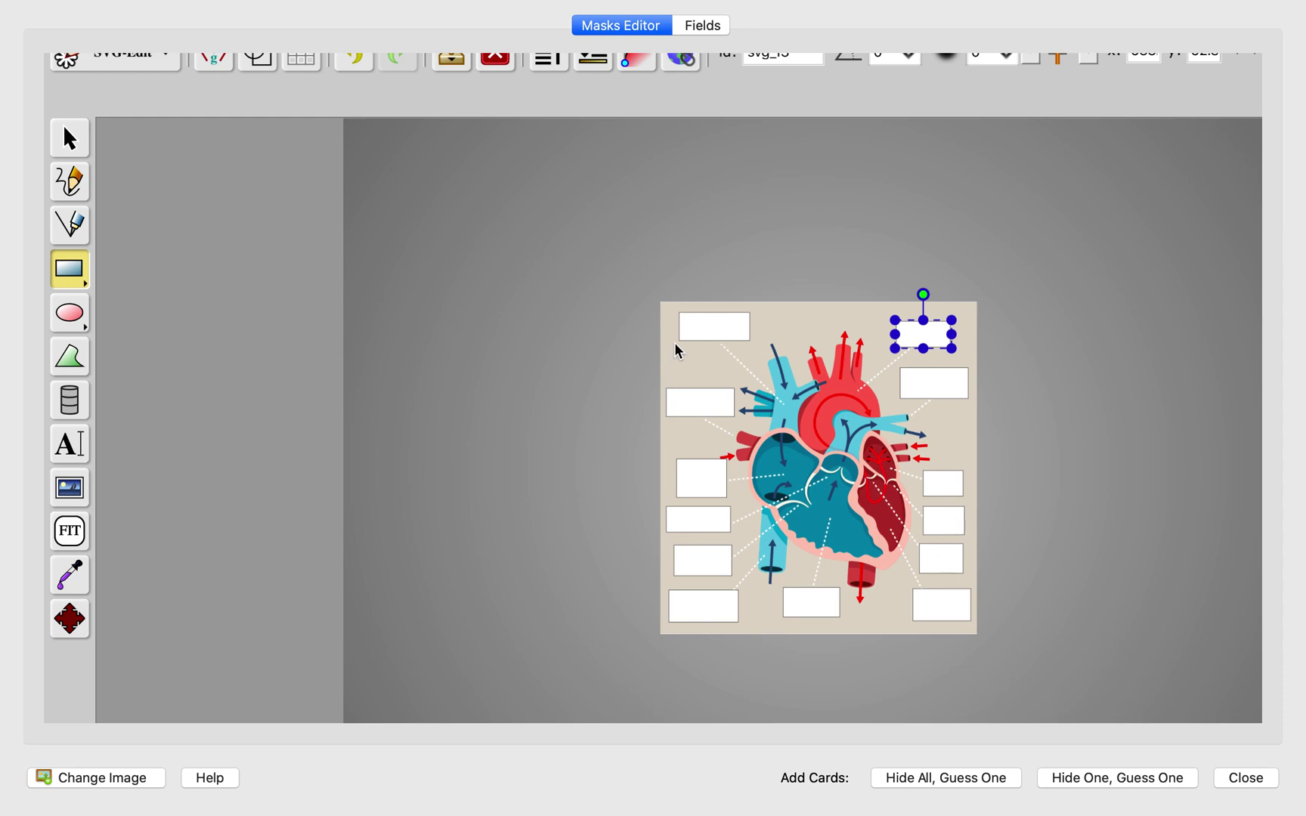
{"action": "left_click", "coordinate": [964, 772]}
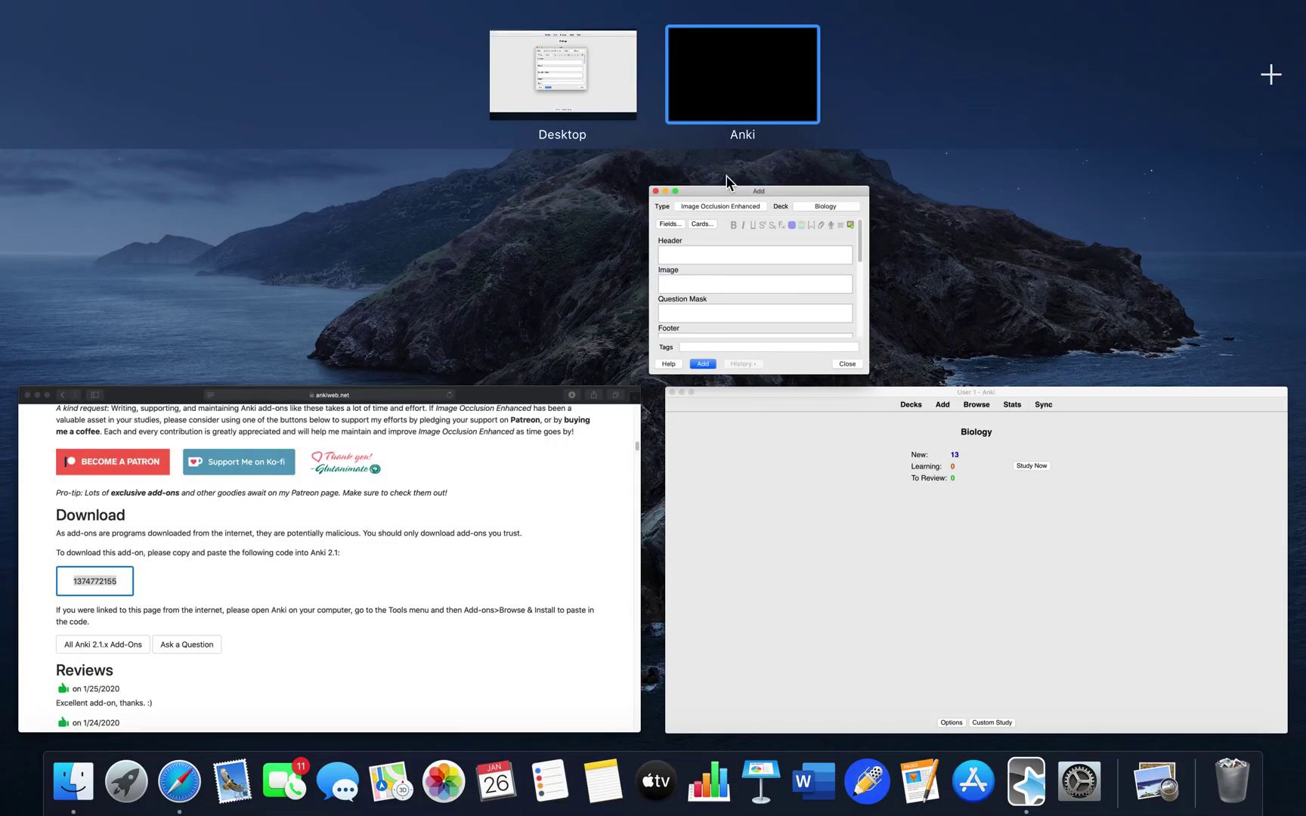
- Study the Biology deck, revealing and rating the first heart-diagram cards Good, then return to Decks
{"action": "left_click", "coordinate": [787, 464]}
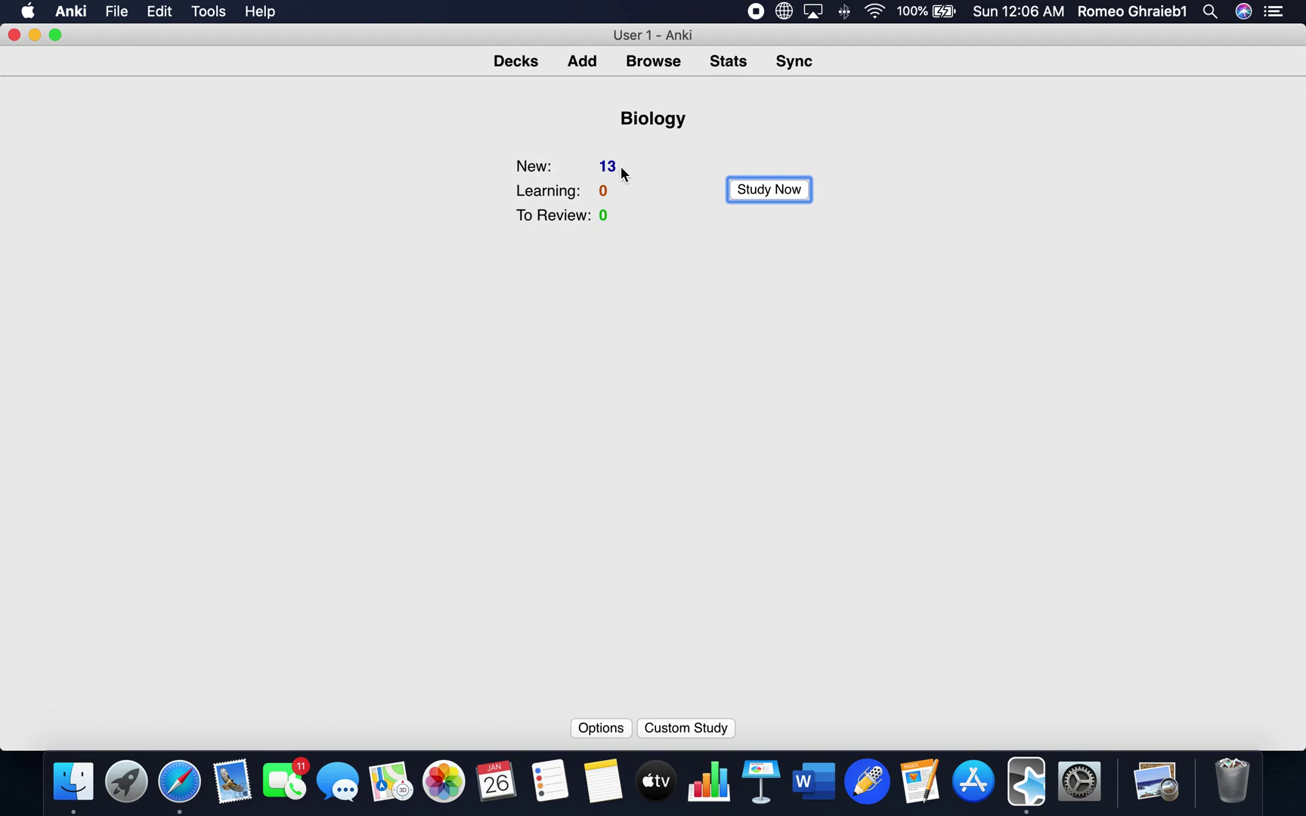
{"action": "left_click", "coordinate": [755, 189]}
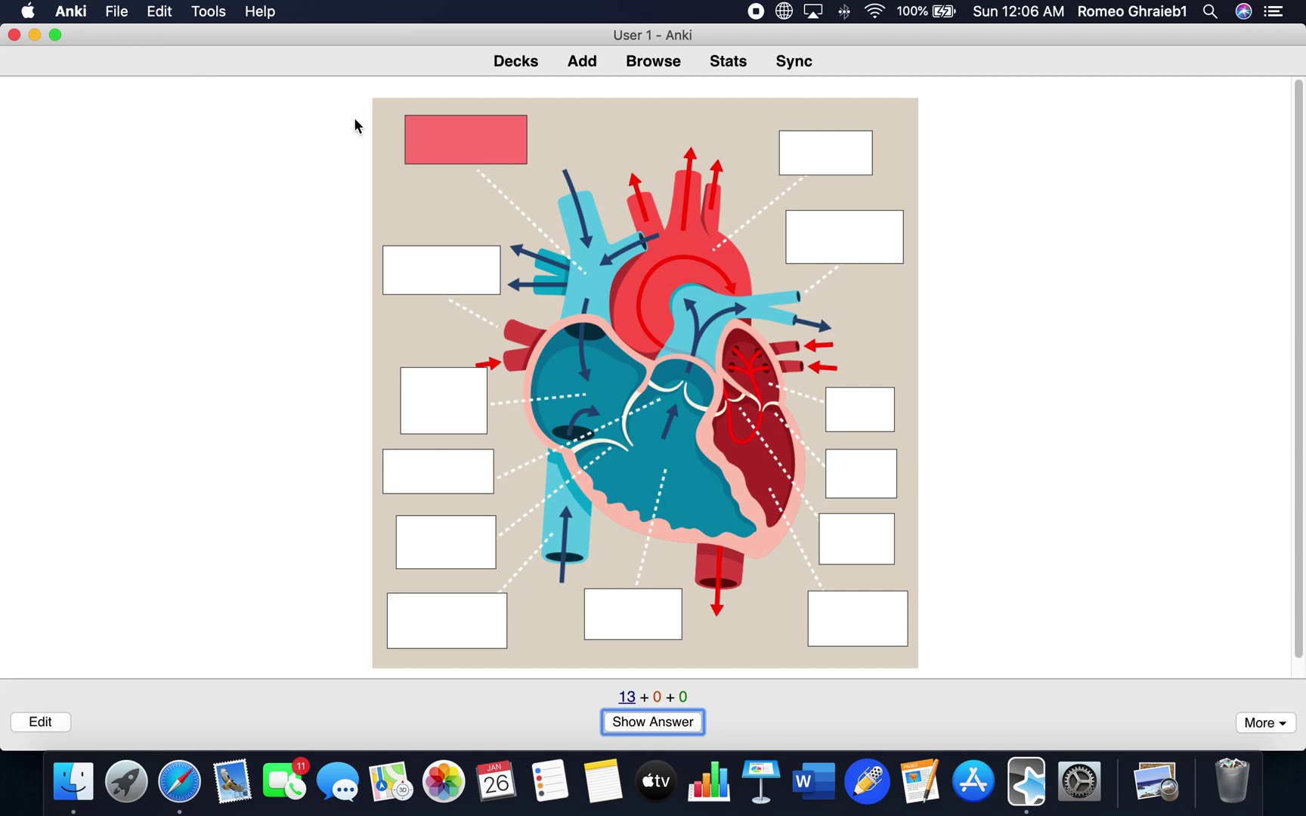
{"action": "left_click", "coordinate": [659, 729]}
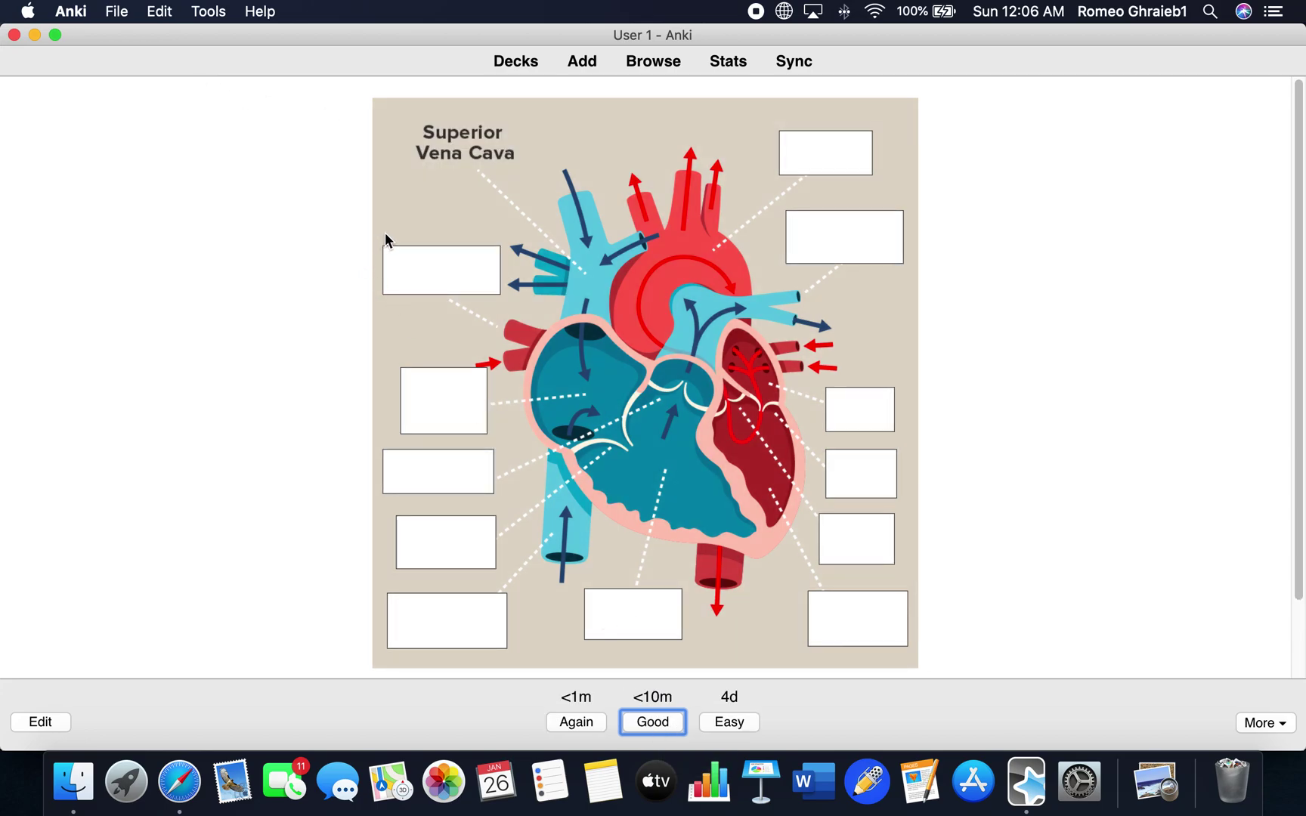
{"action": "left_click", "coordinate": [656, 714]}
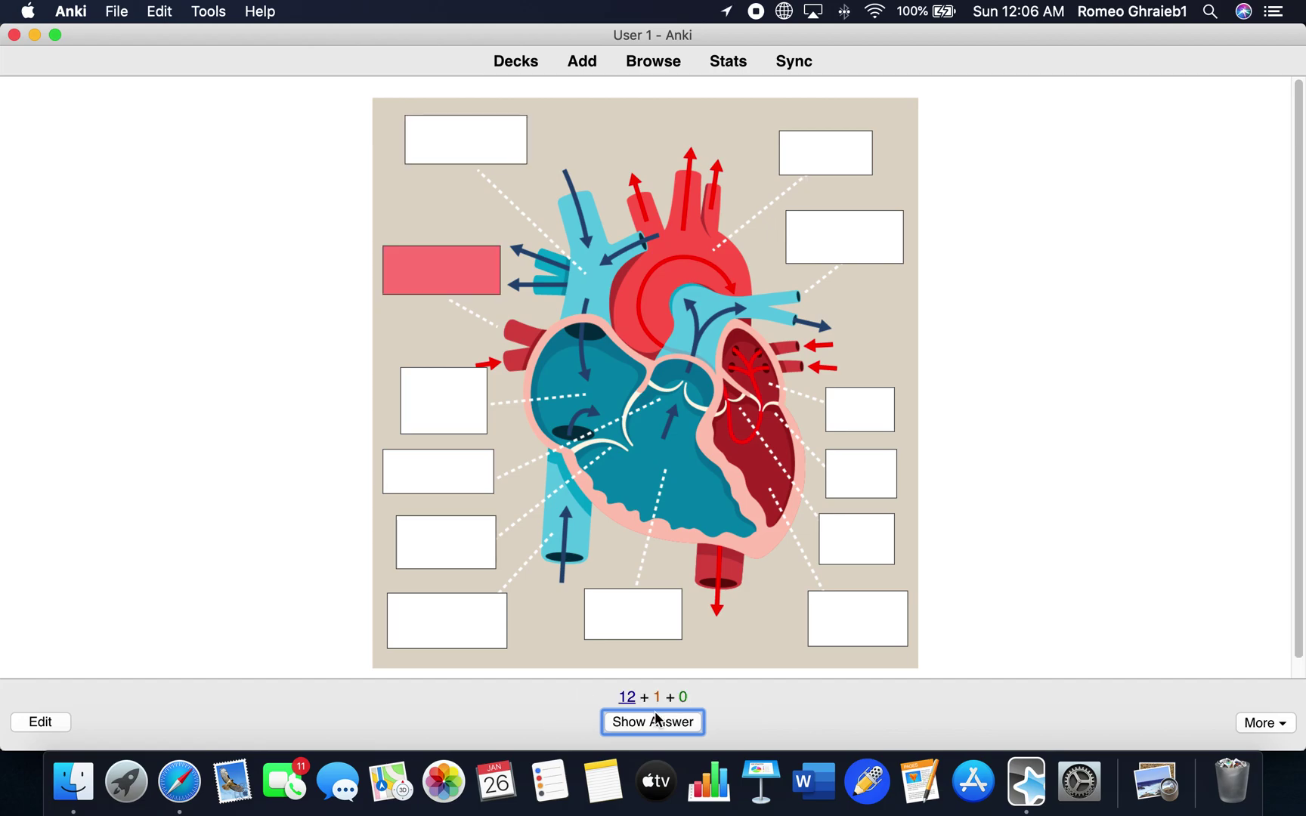
{"action": "left_click", "coordinate": [655, 714]}
{"action": "left_click", "coordinate": [655, 715]}
{"action": "left_click", "coordinate": [655, 714]}
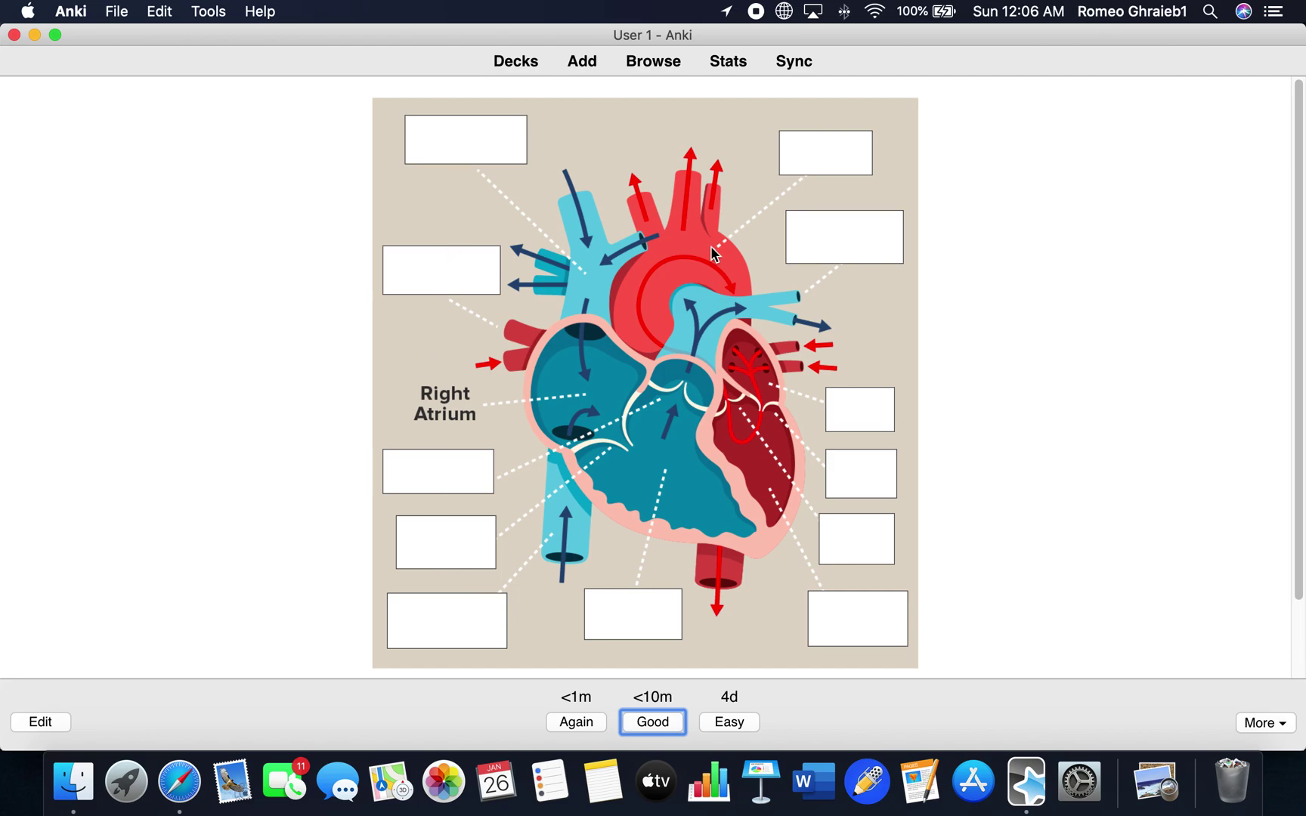
{"action": "left_click", "coordinate": [496, 63]}
- Change the Biology deck's options so new cards show in random order, and save
{"action": "left_click", "coordinate": [831, 142]}
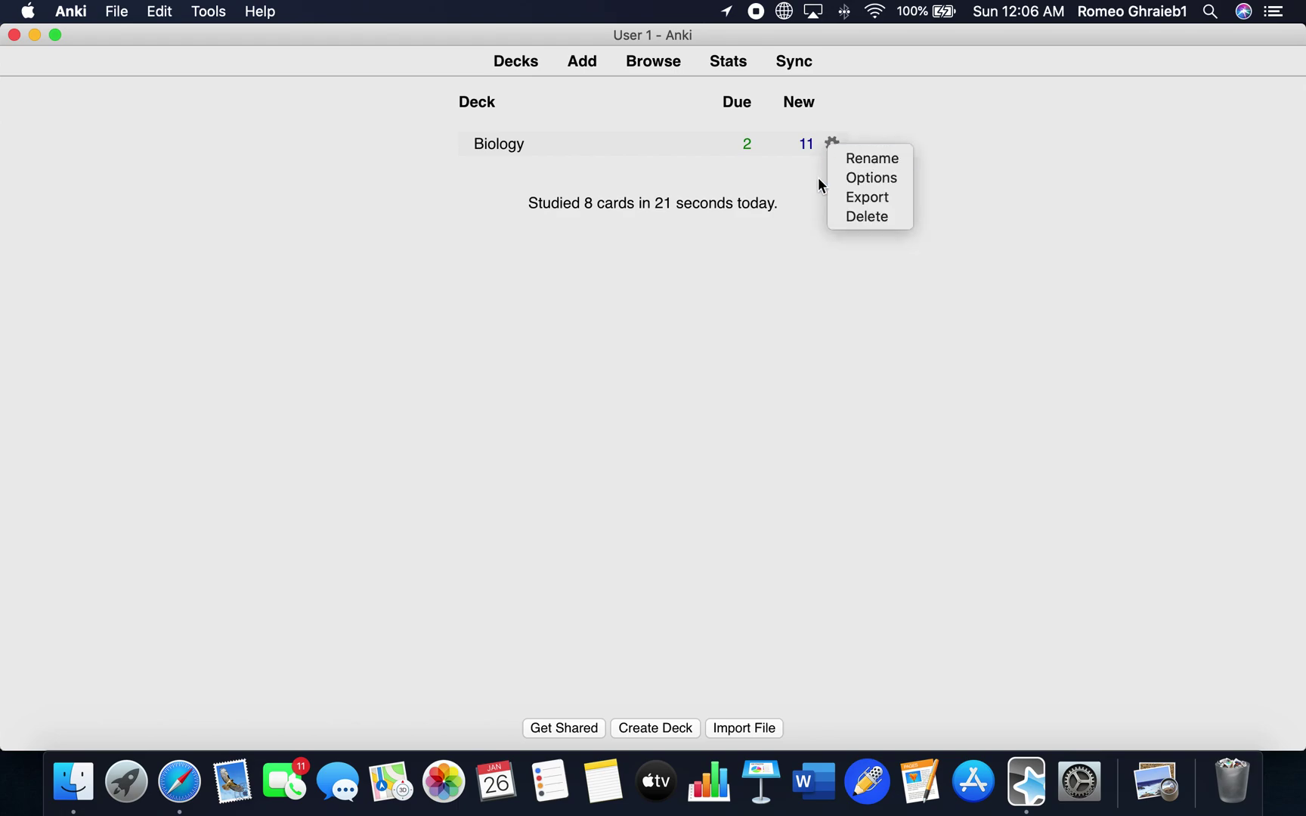
{"action": "left_click", "coordinate": [840, 178]}
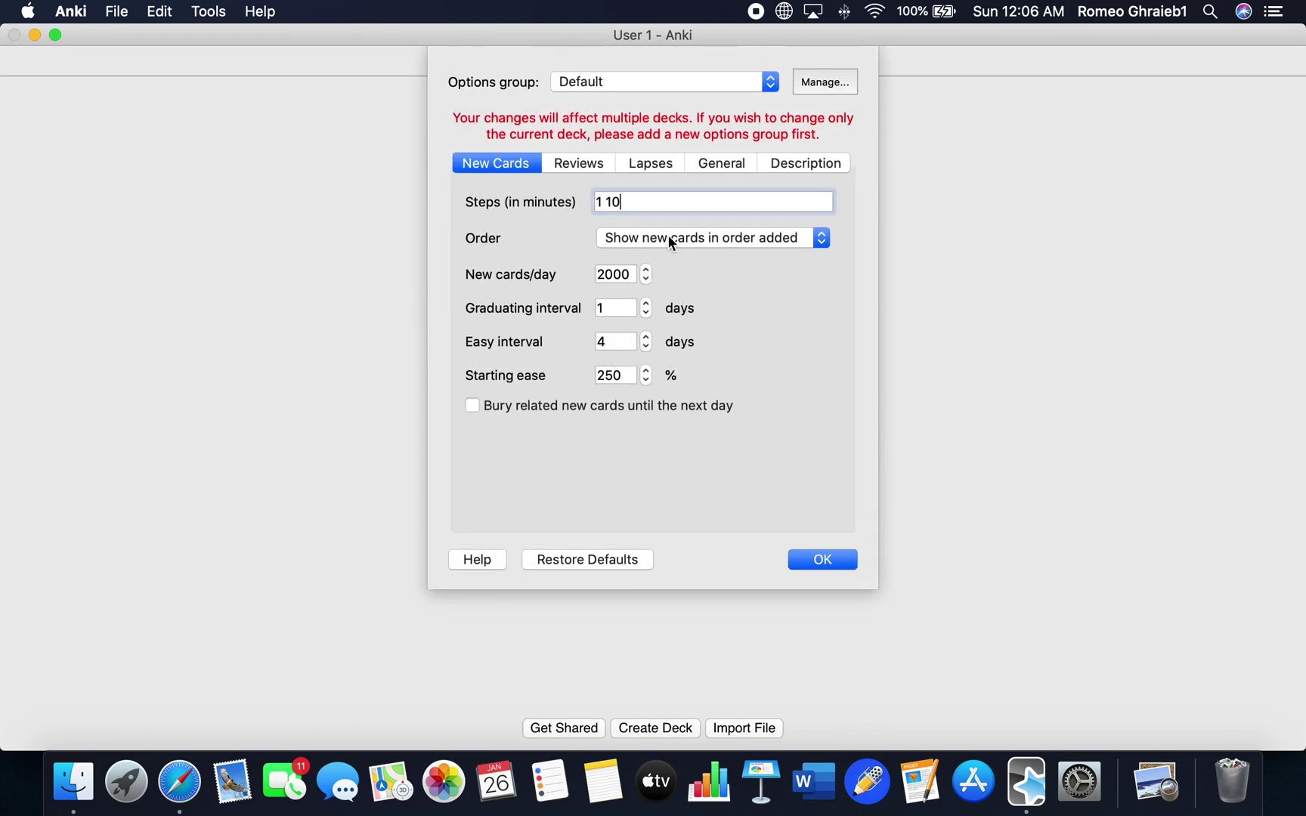
{"action": "left_click", "coordinate": [743, 237]}
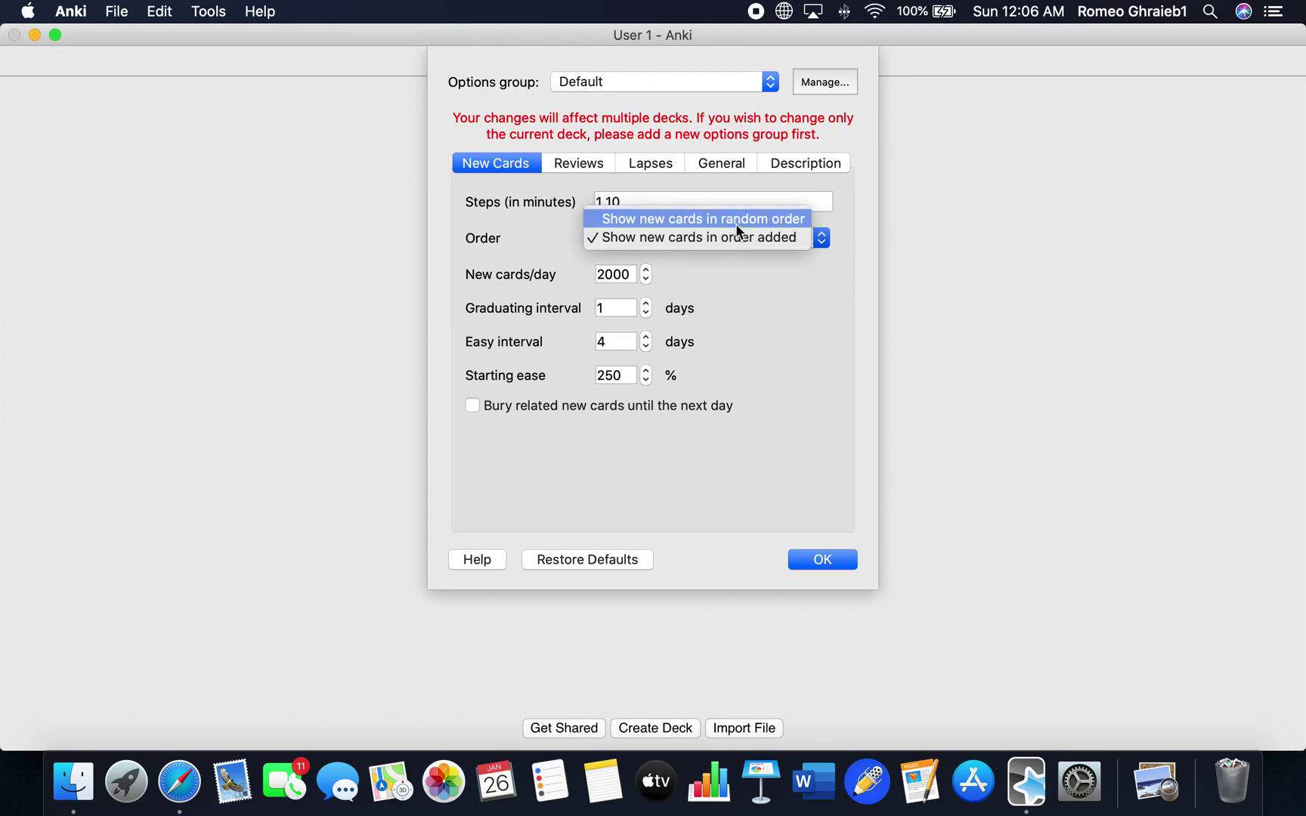
{"action": "left_click", "coordinate": [736, 224]}
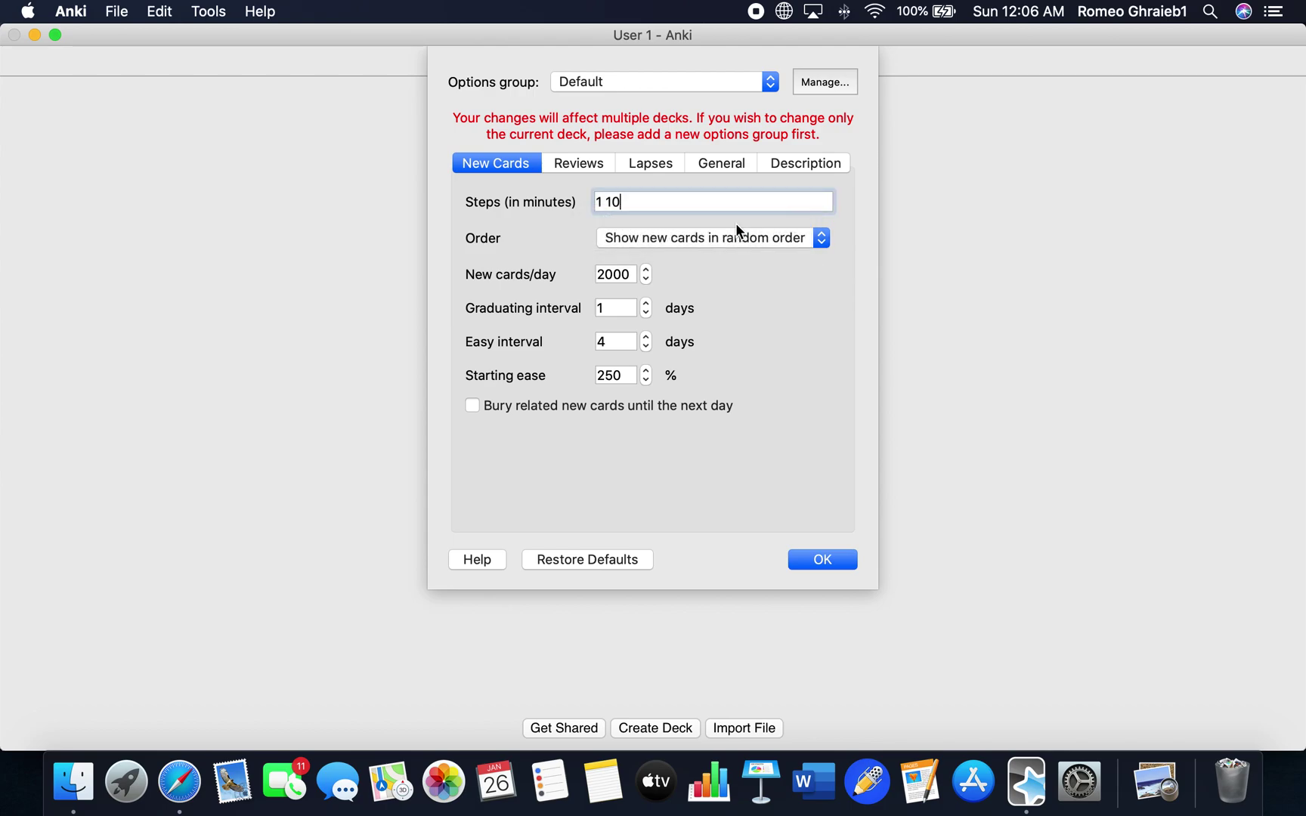
{"action": "left_click", "coordinate": [822, 561]}
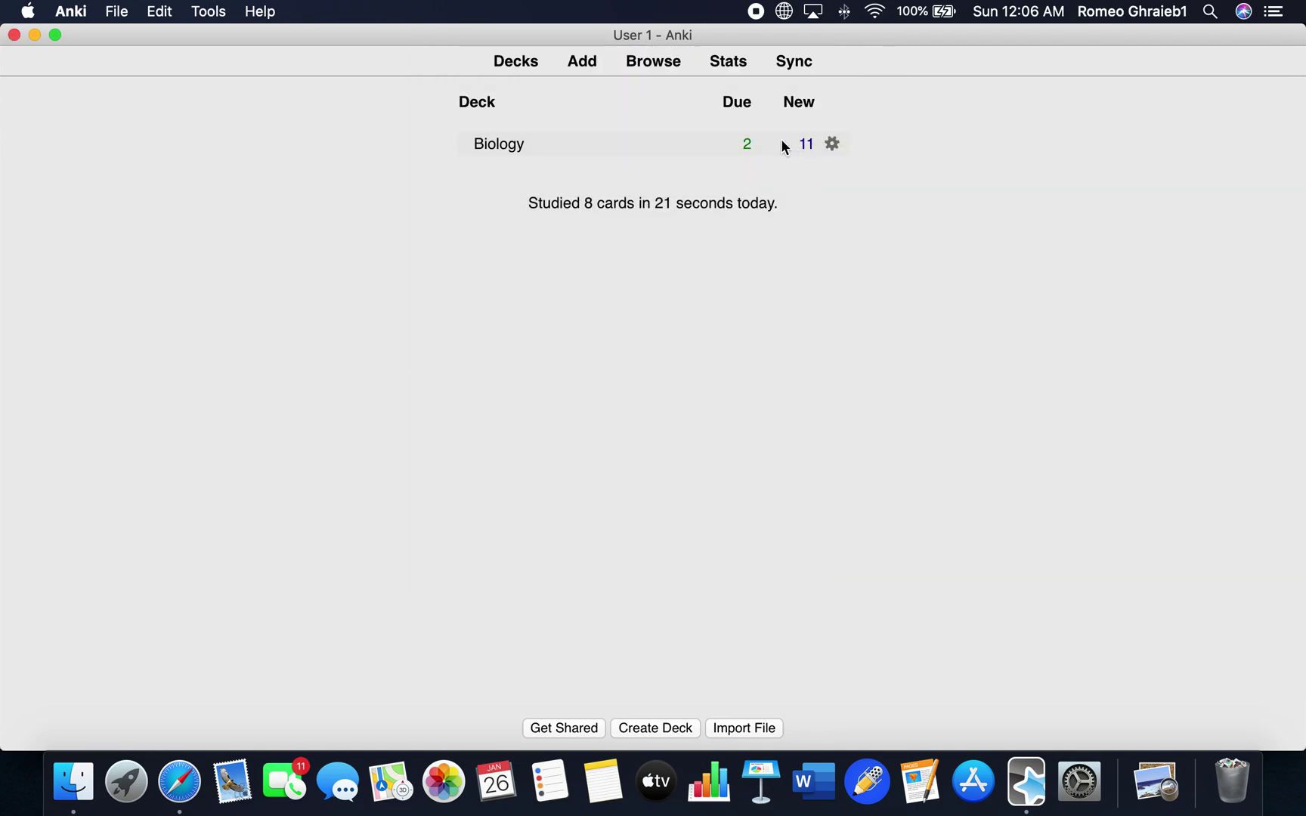
- Study shuffled Biology cards, rating Pulmonary Valve, Inferior Vena Cava and Pulmonary Artery Good, then revealing Right Ventricle
{"action": "left_click", "coordinate": [488, 145]}
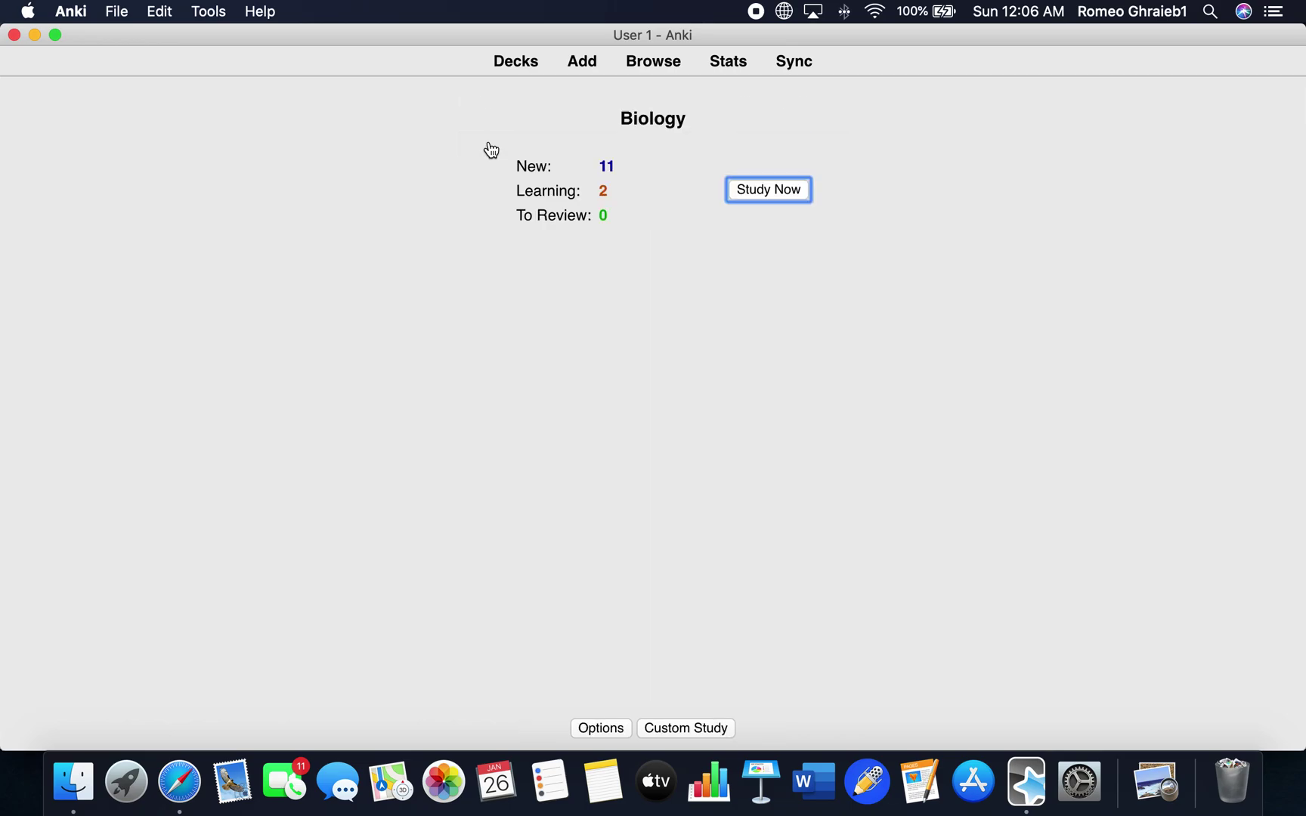
{"action": "left_click", "coordinate": [754, 189]}
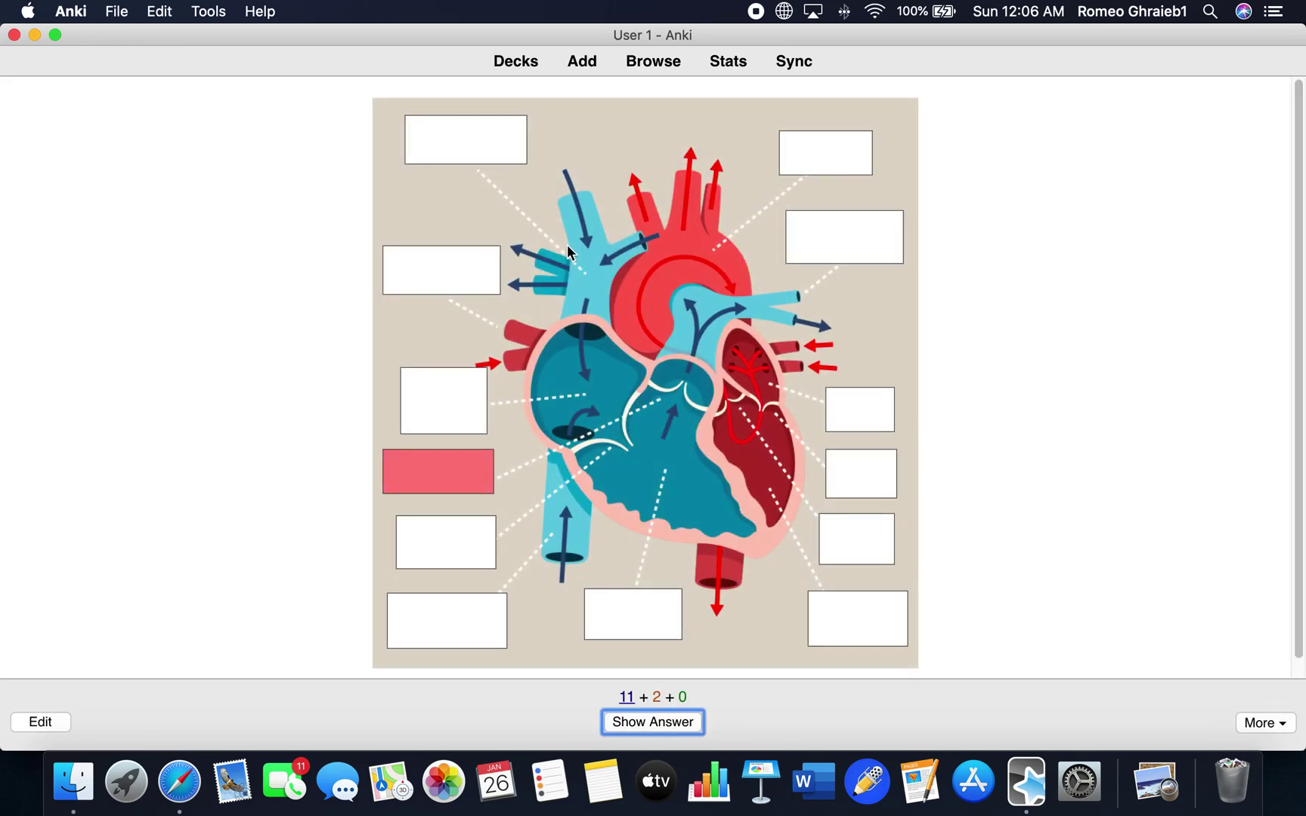
{"action": "left_click", "coordinate": [639, 722]}
{"action": "left_click", "coordinate": [639, 723]}
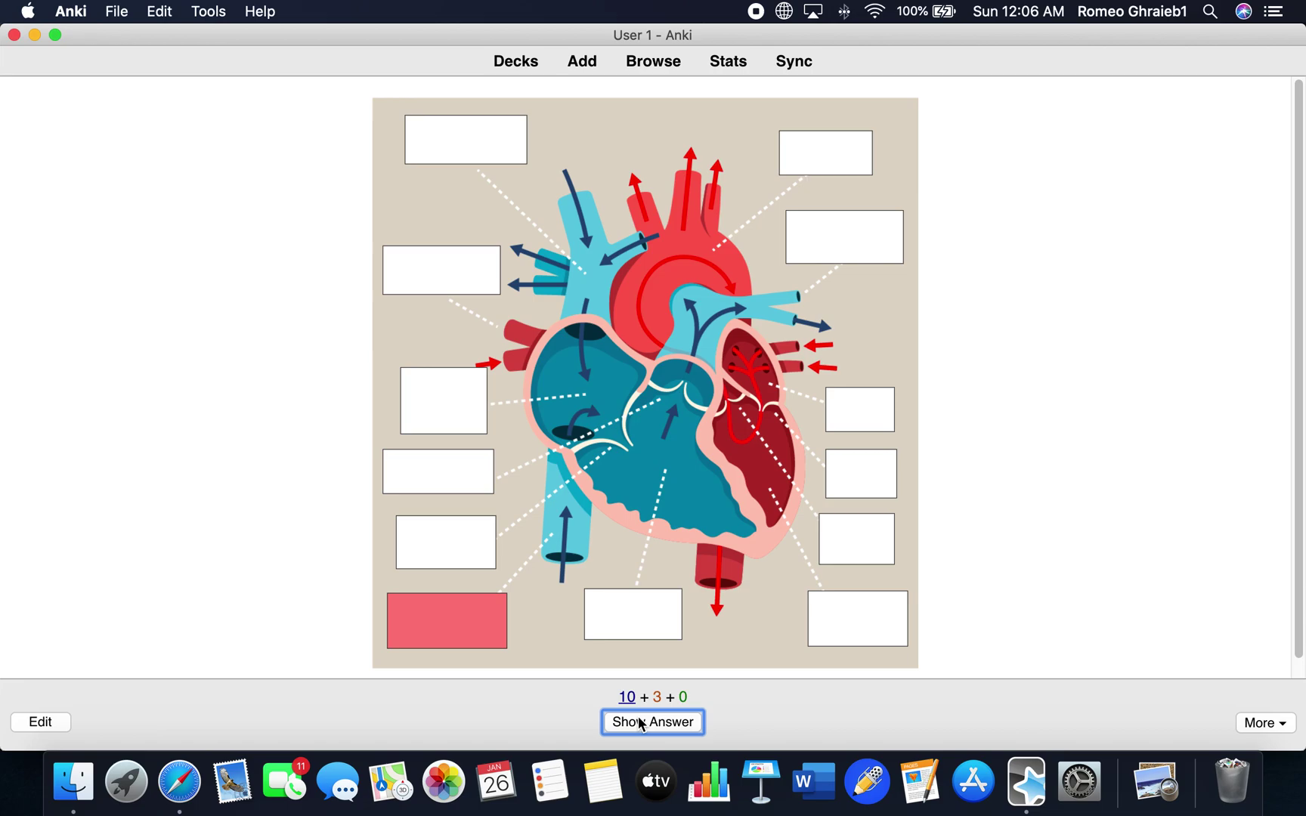
{"action": "left_click", "coordinate": [640, 723]}
{"action": "left_click", "coordinate": [639, 722]}
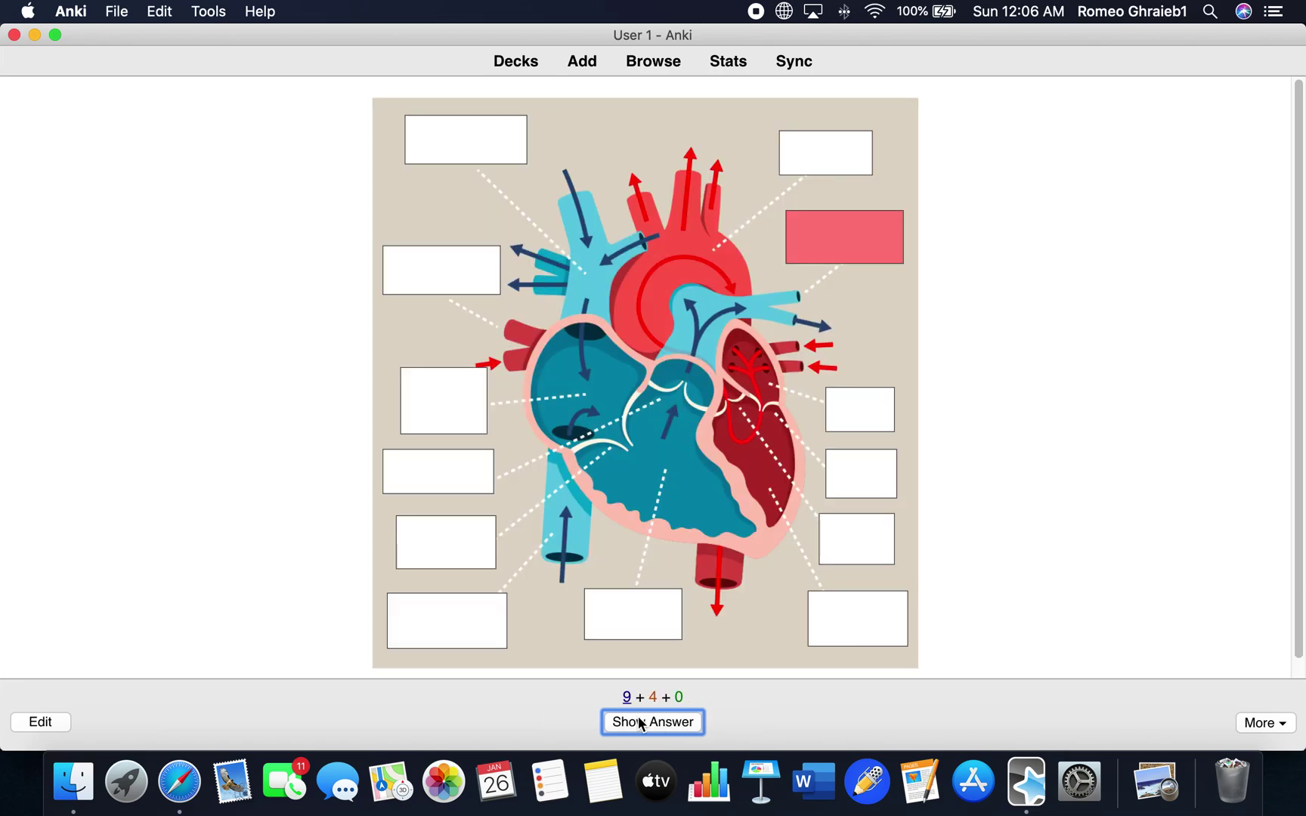
{"action": "left_click", "coordinate": [640, 723]}
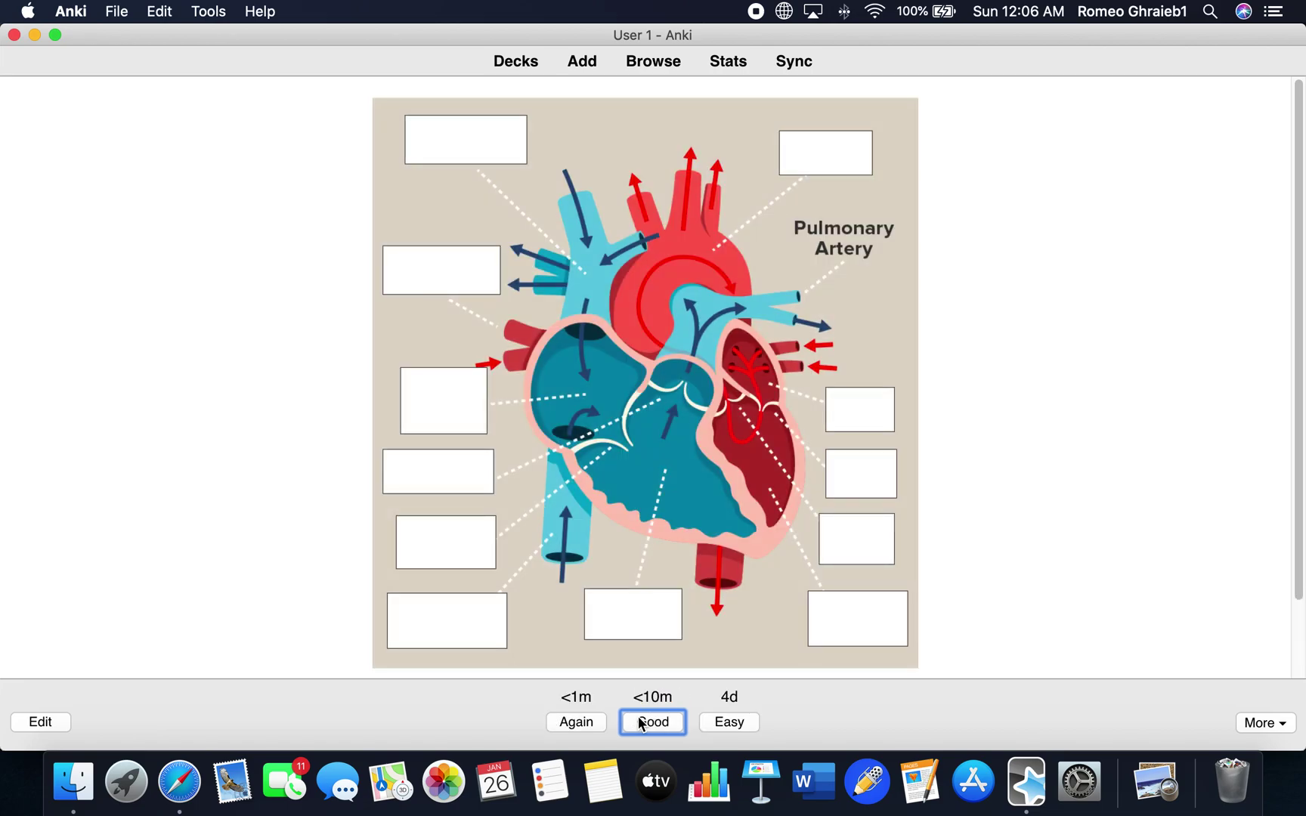
{"action": "left_click", "coordinate": [639, 722]}
{"action": "left_click", "coordinate": [639, 722]}
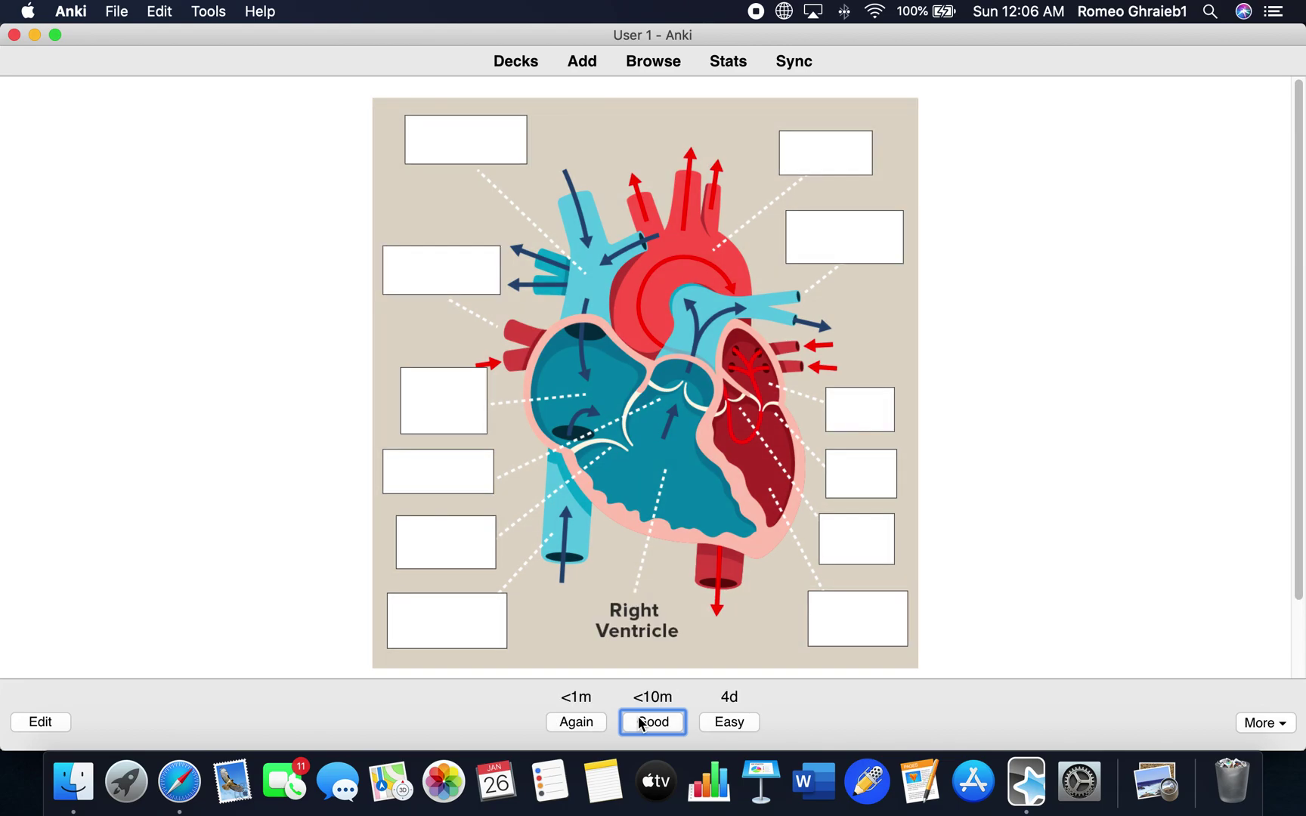